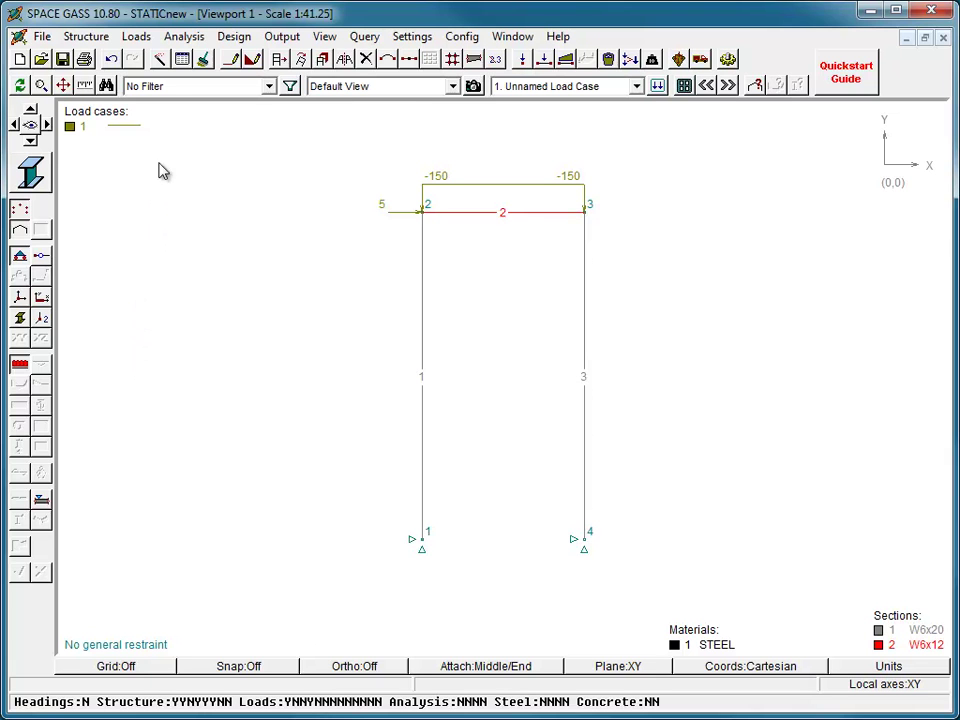
# - Run a default linear static analysis and display the deflected shape (X:22.9, Y:-0.8 at node 3)
pyautogui.click(178, 36)
pyautogui.click(182, 58)
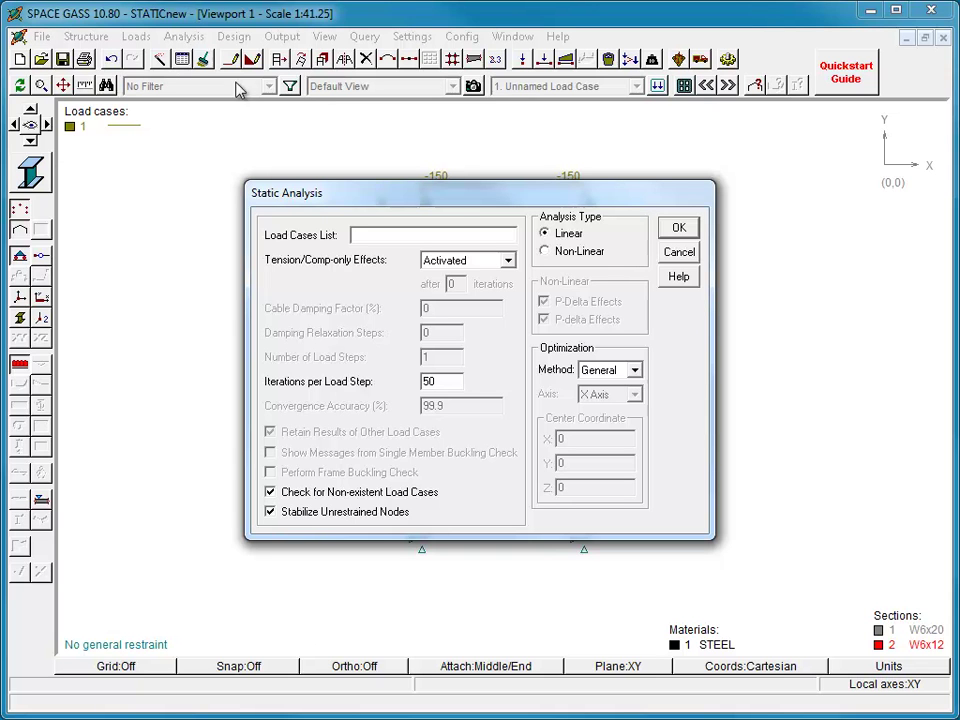
pyautogui.click(680, 229)
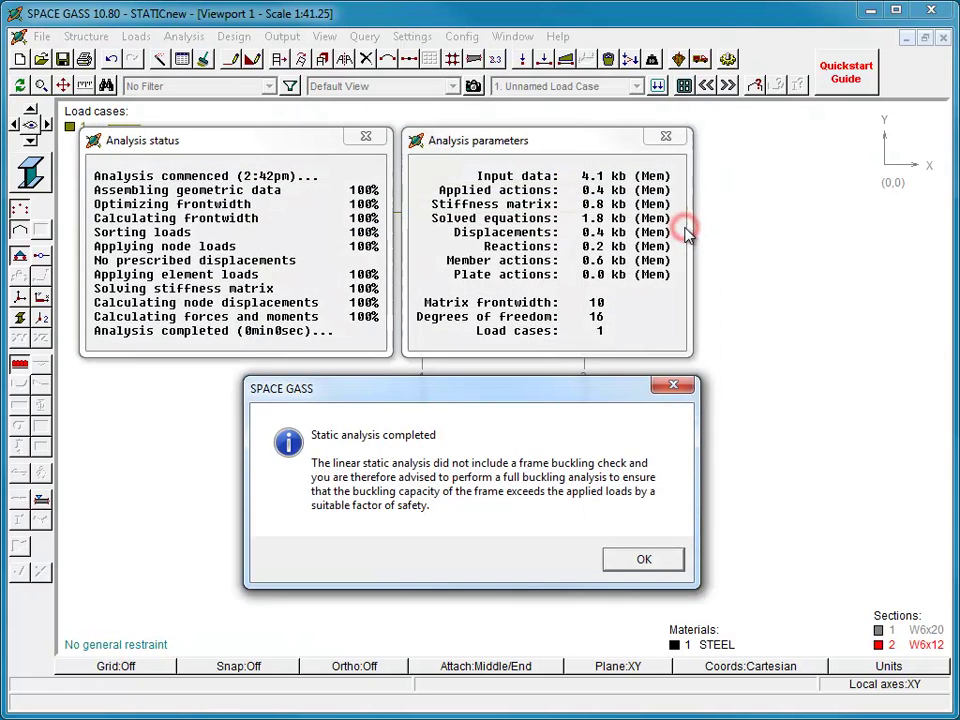
pyautogui.click(650, 562)
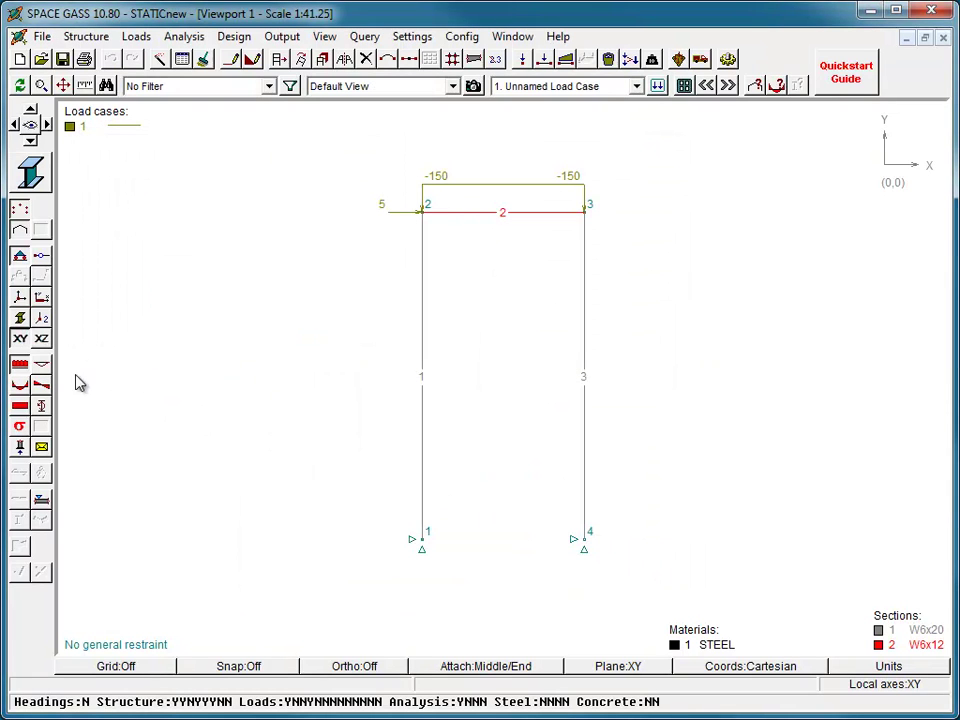
pyautogui.click(41, 370)
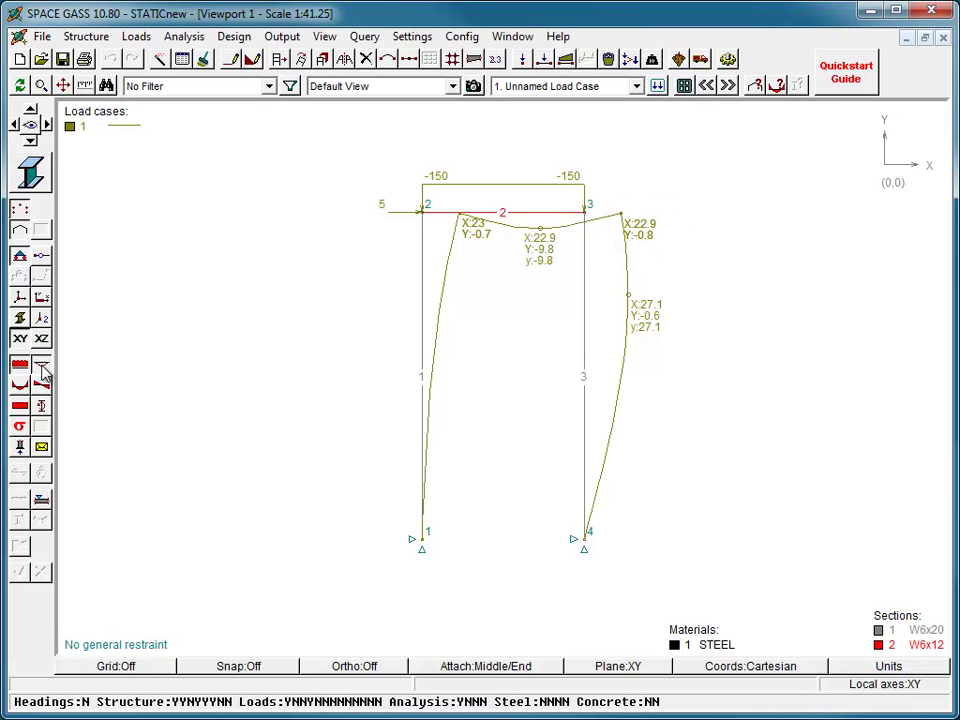
# - Set member 2's start and finish Y distributed force to -300 kN/m in load case 1
pyautogui.click(495, 214)
pyautogui.rightClick(495, 217)
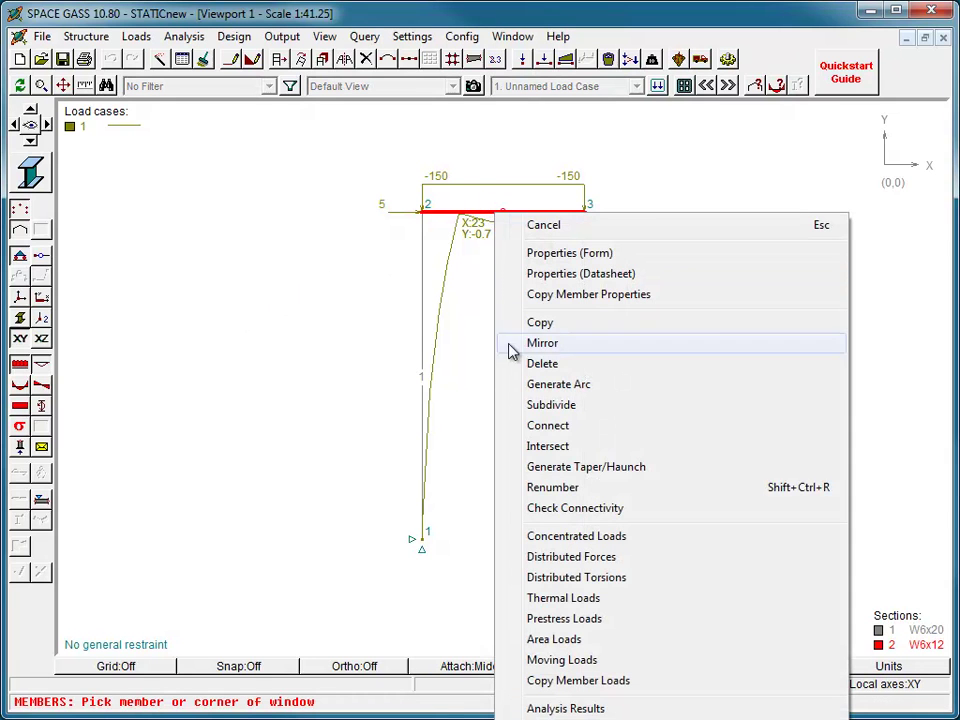
pyautogui.click(557, 557)
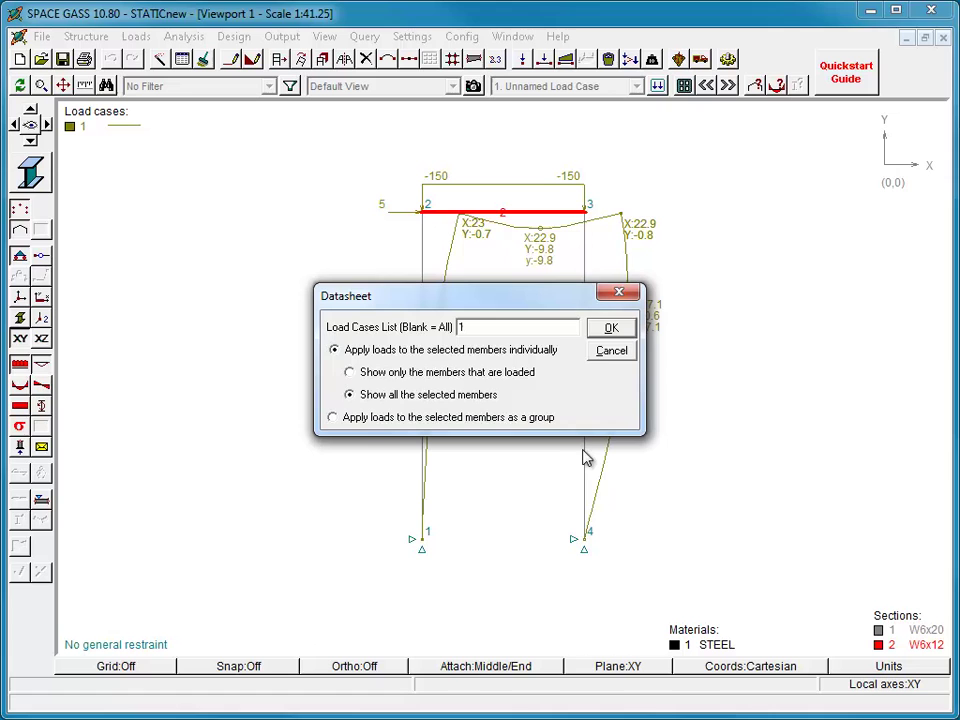
pyautogui.click(609, 329)
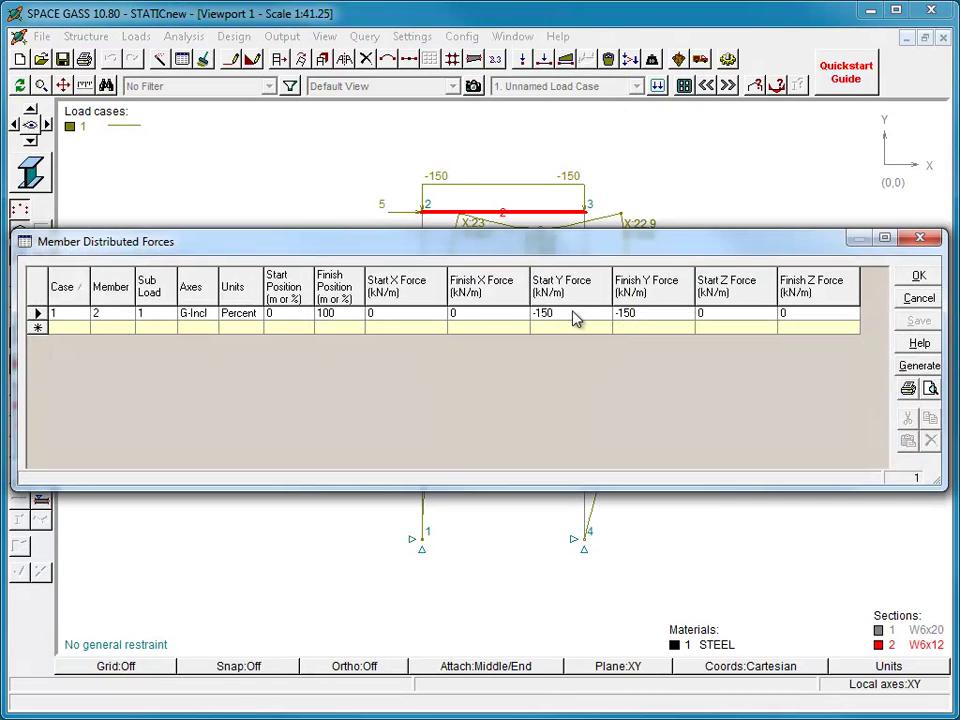
pyautogui.click(570, 312)
pyautogui.write('-300')
pyautogui.press('Tab')
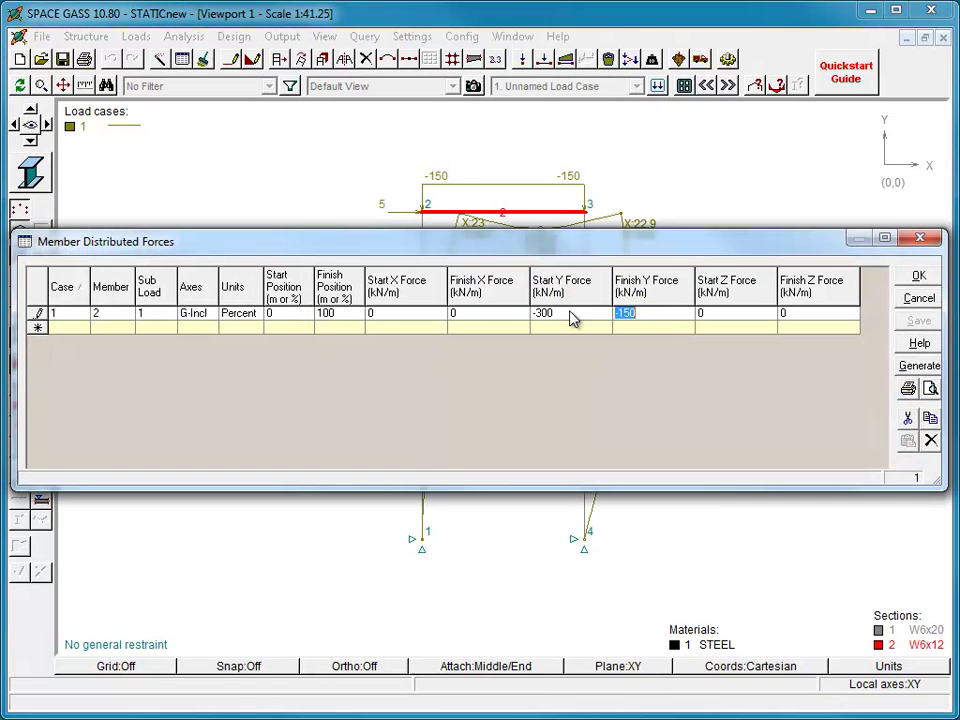
pyautogui.write('-300')
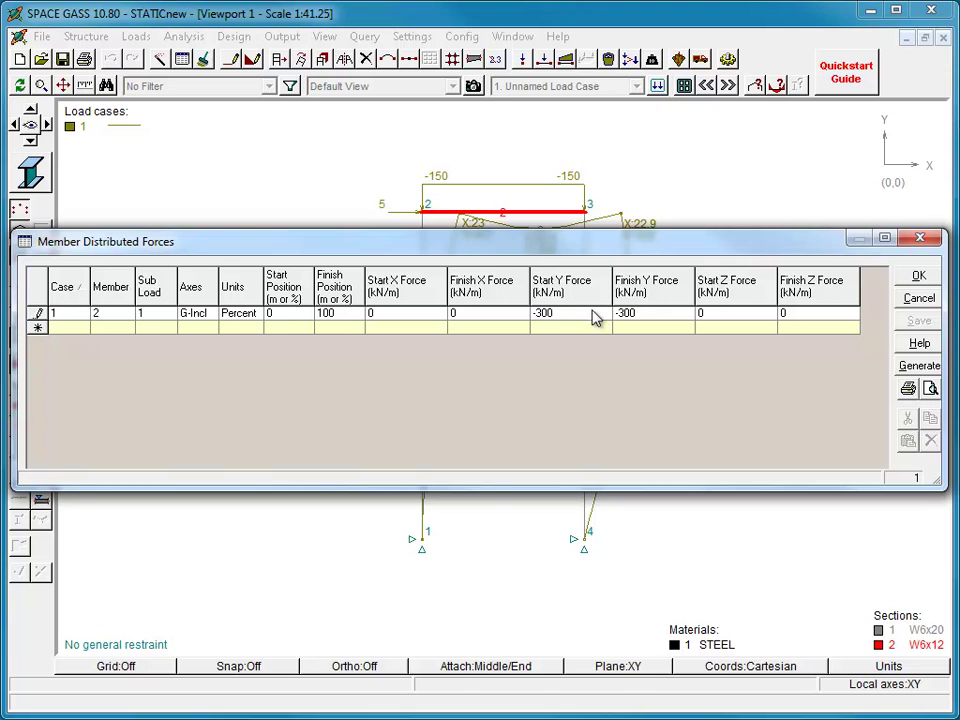
pyautogui.click(913, 276)
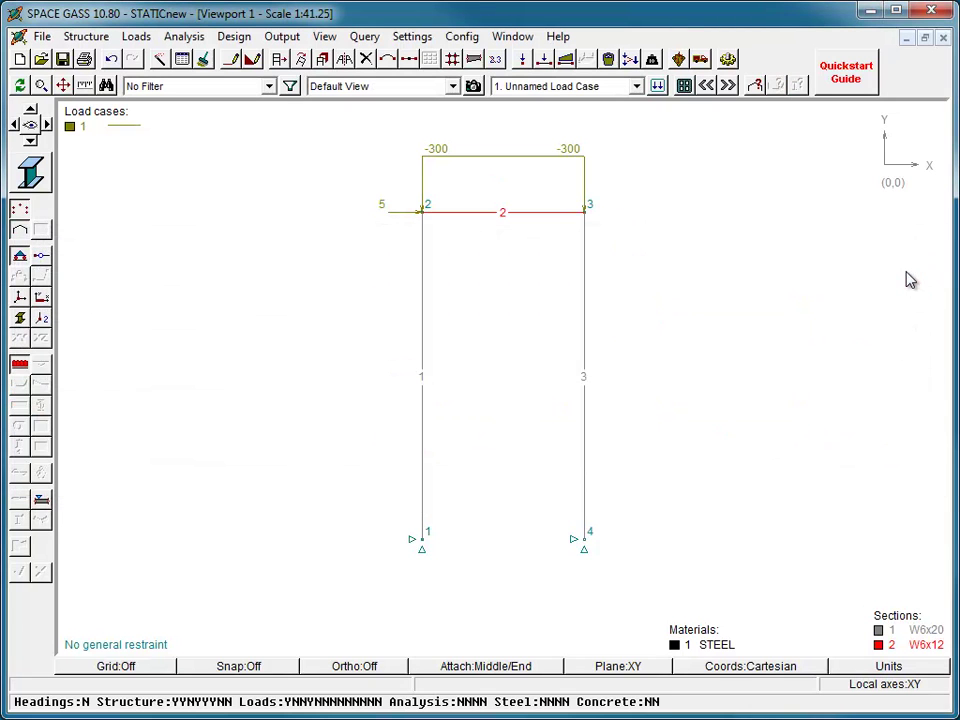
# - Rerun the linear static analysis and show deflections (Y:-1.6 at node 3, -19.7 midspan)
pyautogui.click(186, 37)
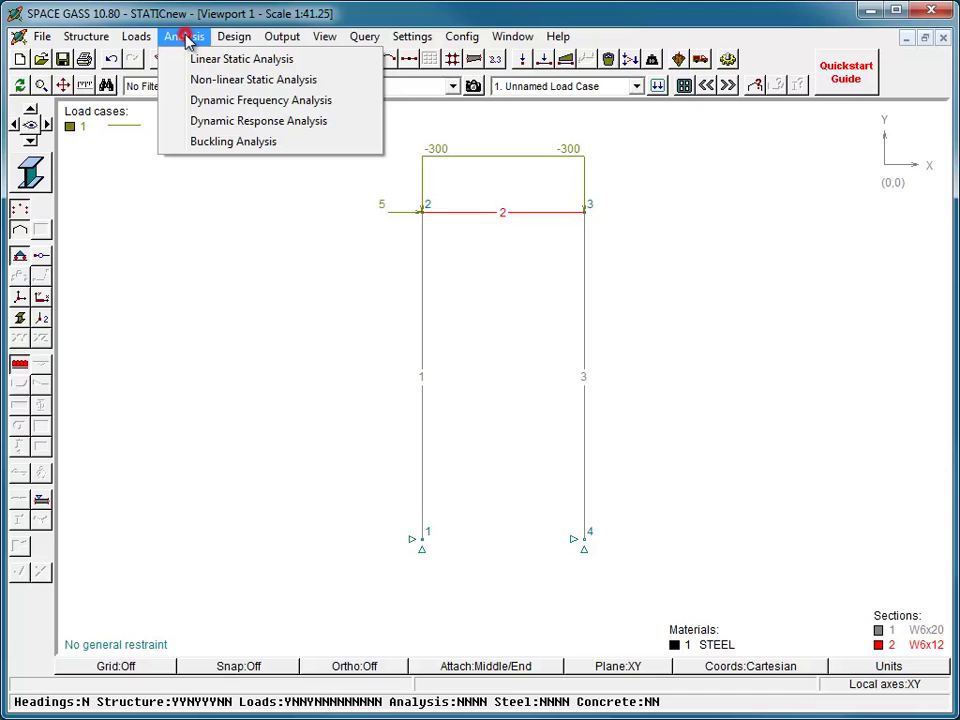
pyautogui.click(190, 59)
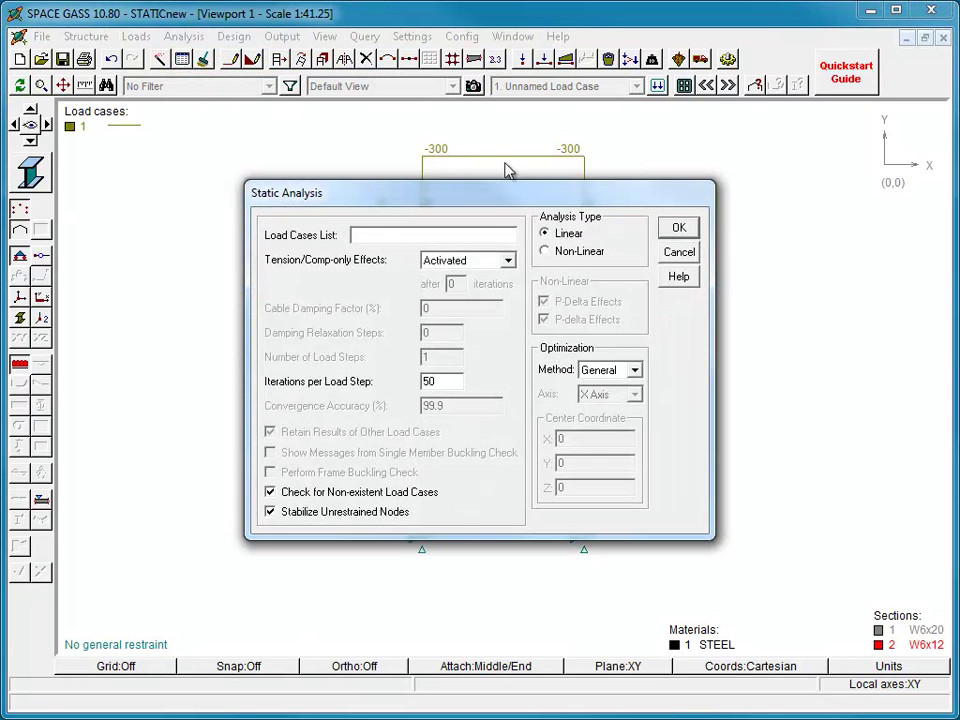
pyautogui.click(674, 229)
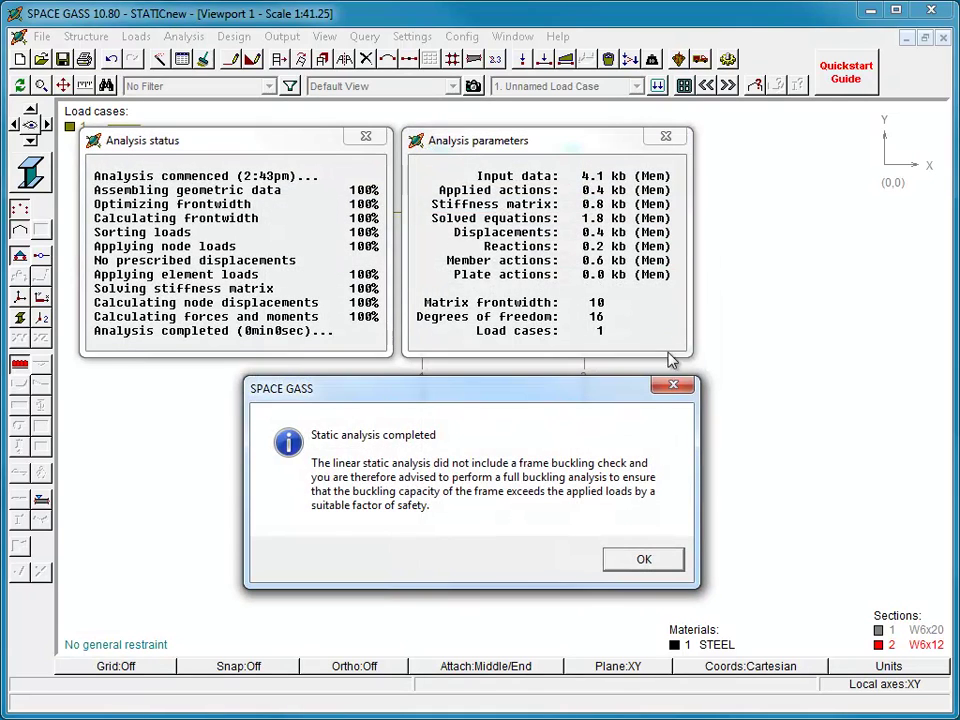
pyautogui.click(643, 558)
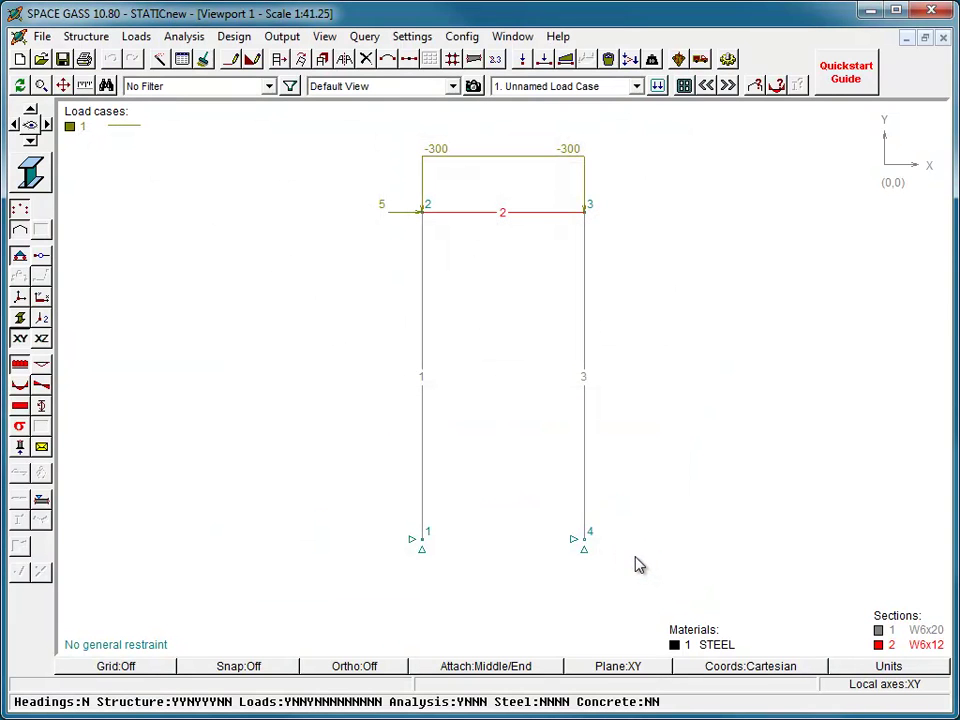
pyautogui.click(41, 369)
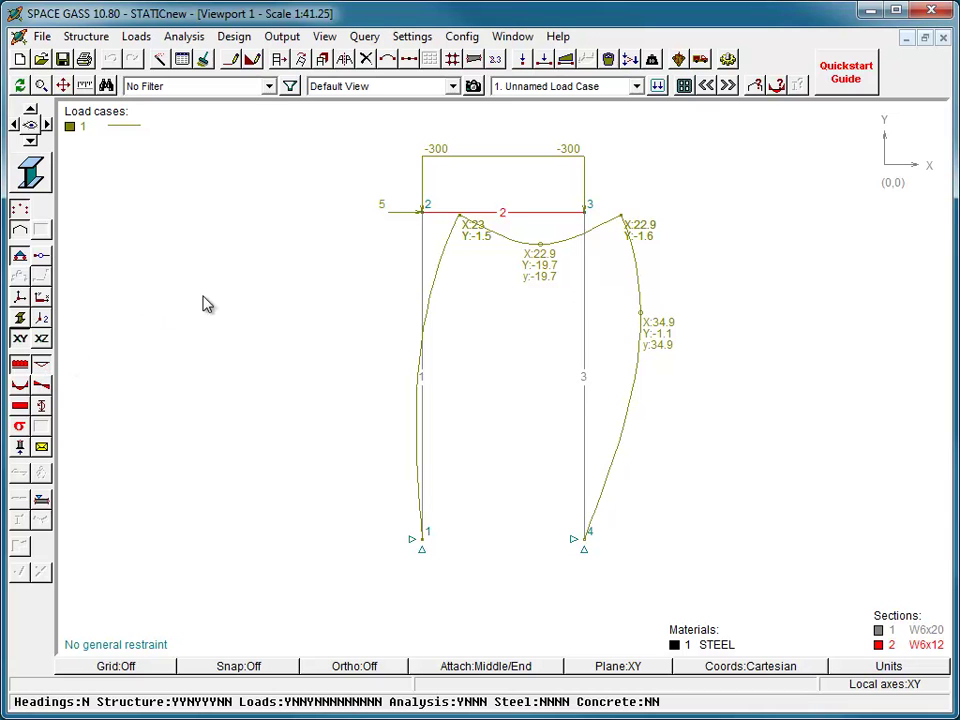
# - Set member 2's start and finish Y distributed force back to -150 kN/m in load case 1
pyautogui.click(450, 213)
pyautogui.rightClick(450, 213)
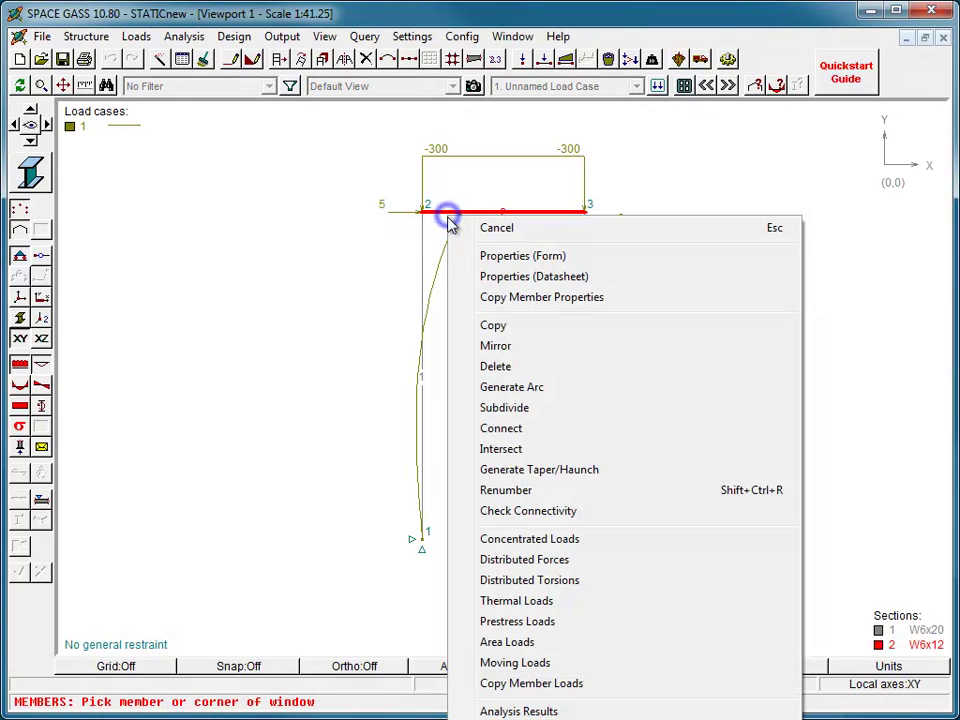
pyautogui.click(502, 560)
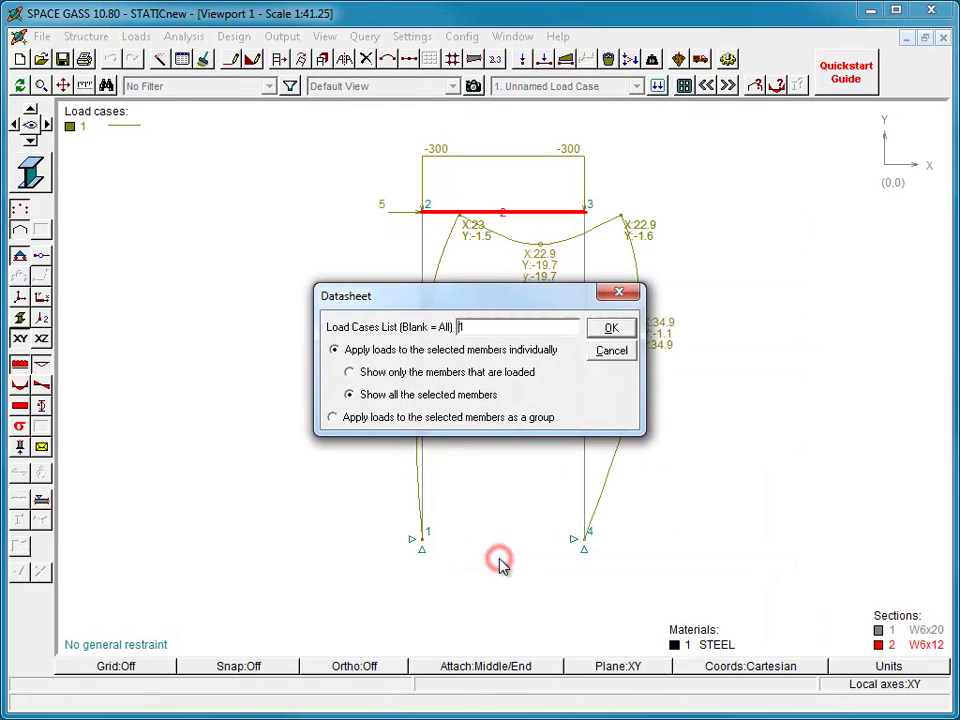
pyautogui.click(609, 330)
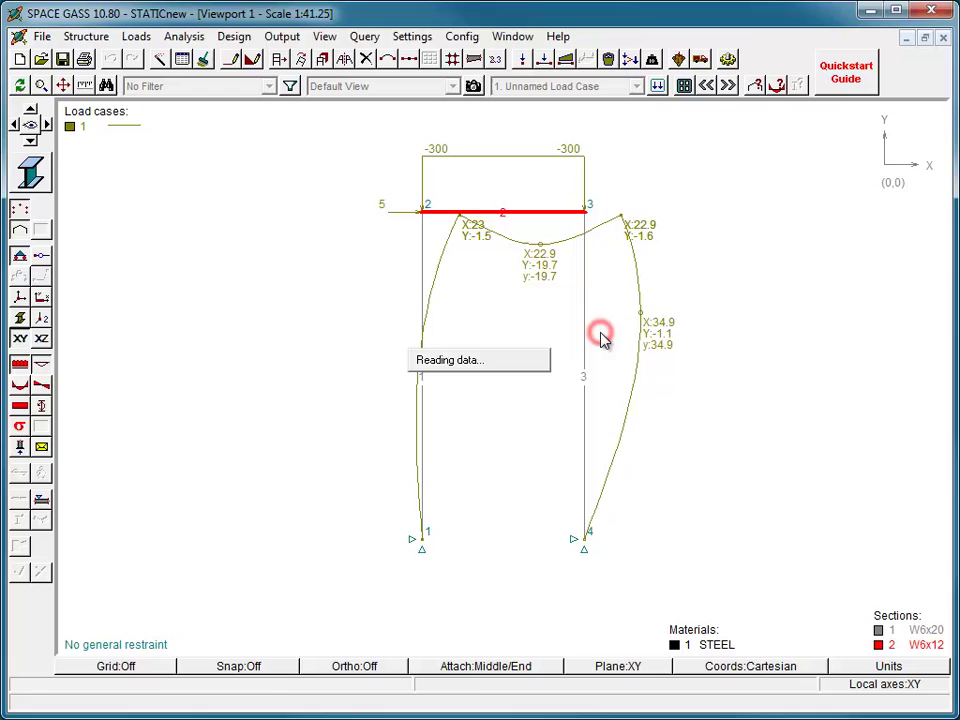
pyautogui.click(564, 316)
pyautogui.write('-150')
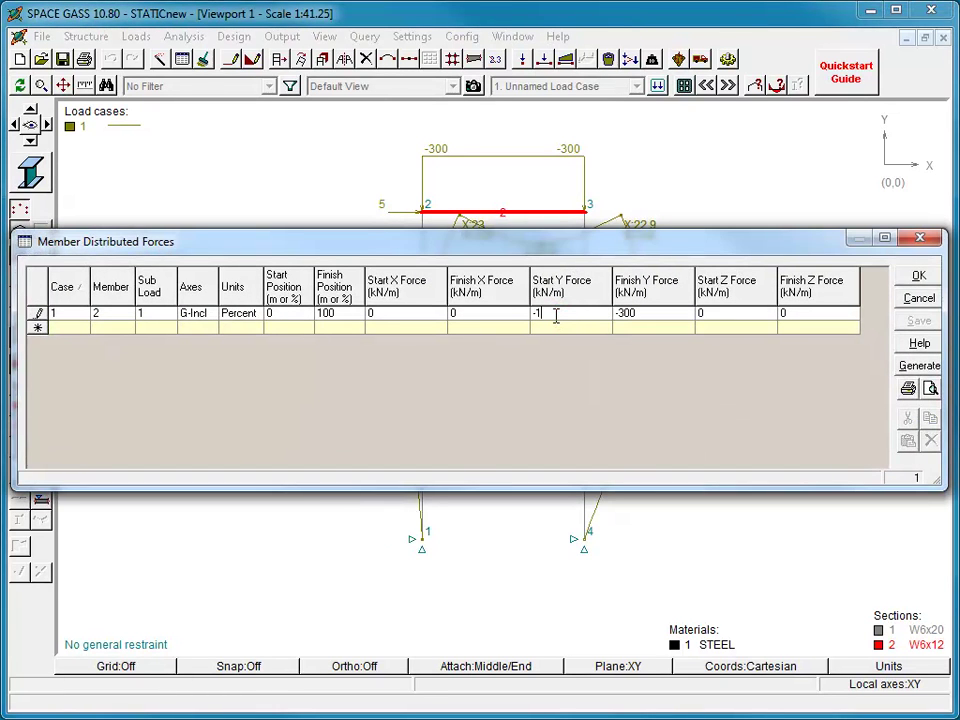
pyautogui.press('Tab')
pyautogui.write('-150')
pyautogui.click(905, 275)
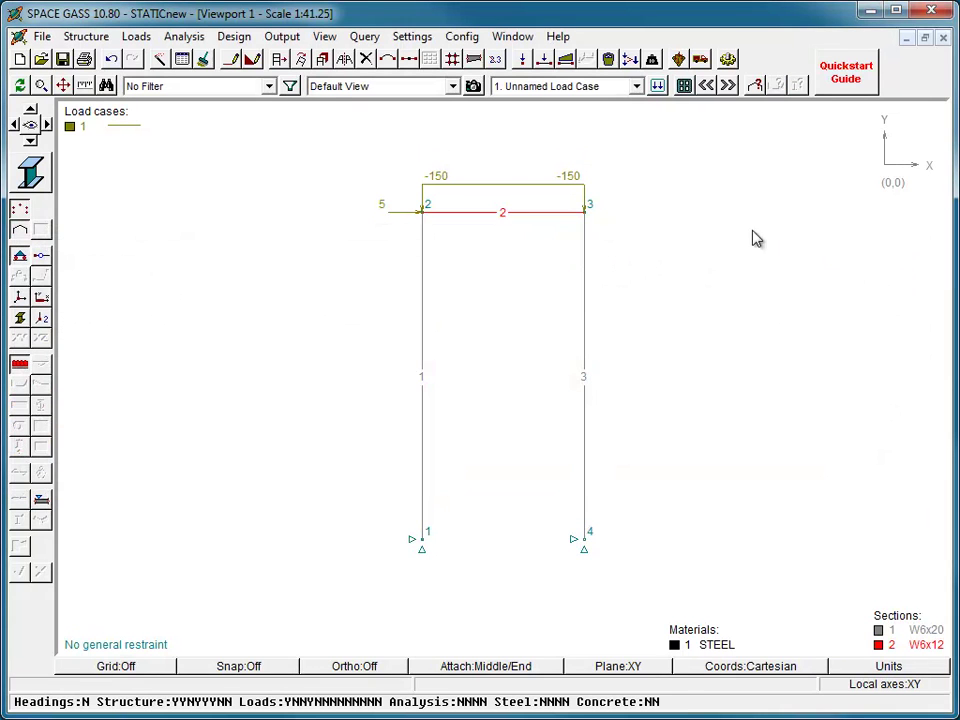
# - Run a non-linear static analysis without buckling check and show deflections (X:37.1, Y:-0.9 at node 3)
pyautogui.click(152, 40)
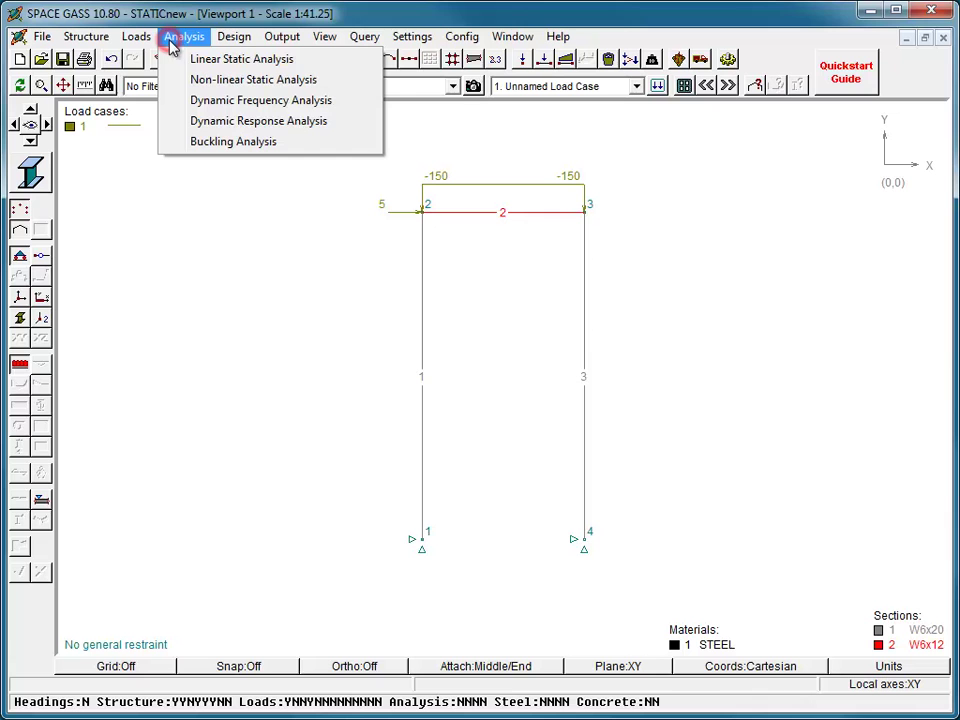
pyautogui.click(174, 83)
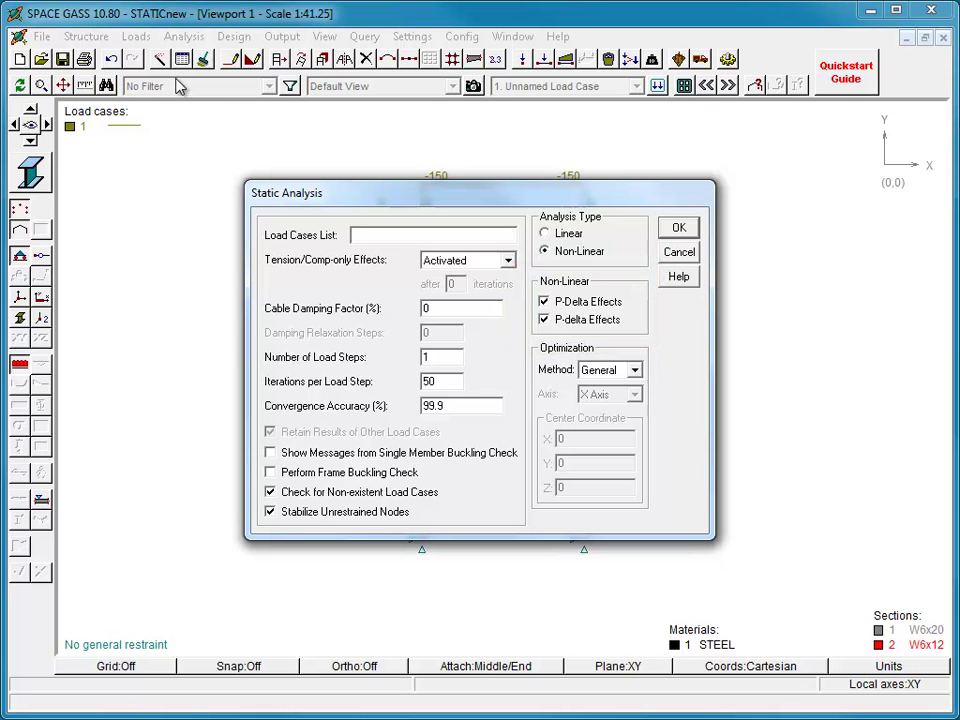
pyautogui.click(672, 230)
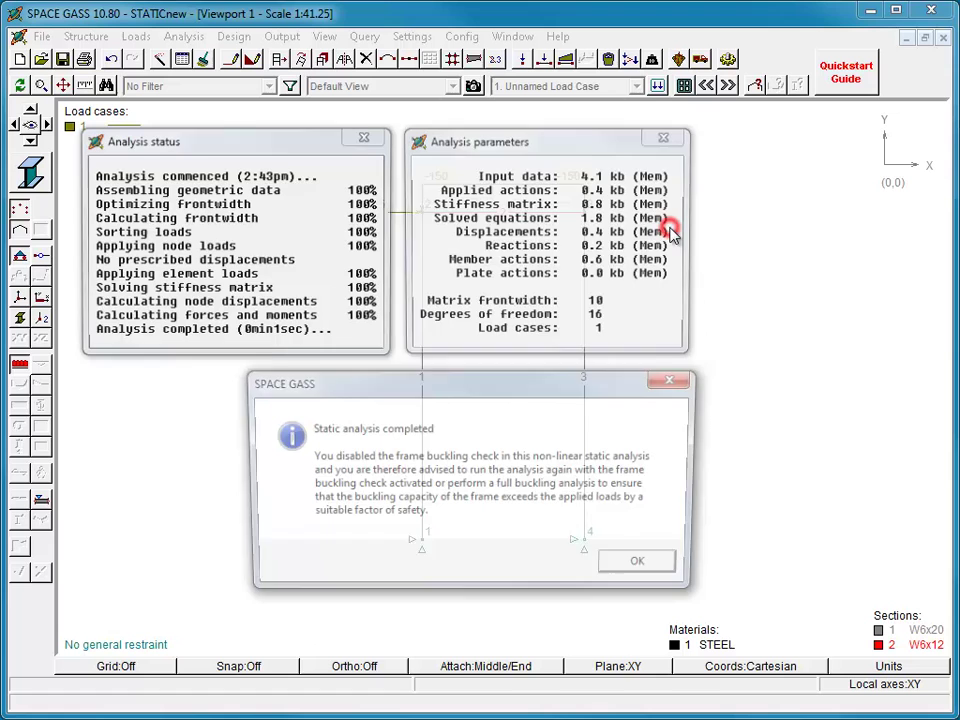
pyautogui.click(655, 568)
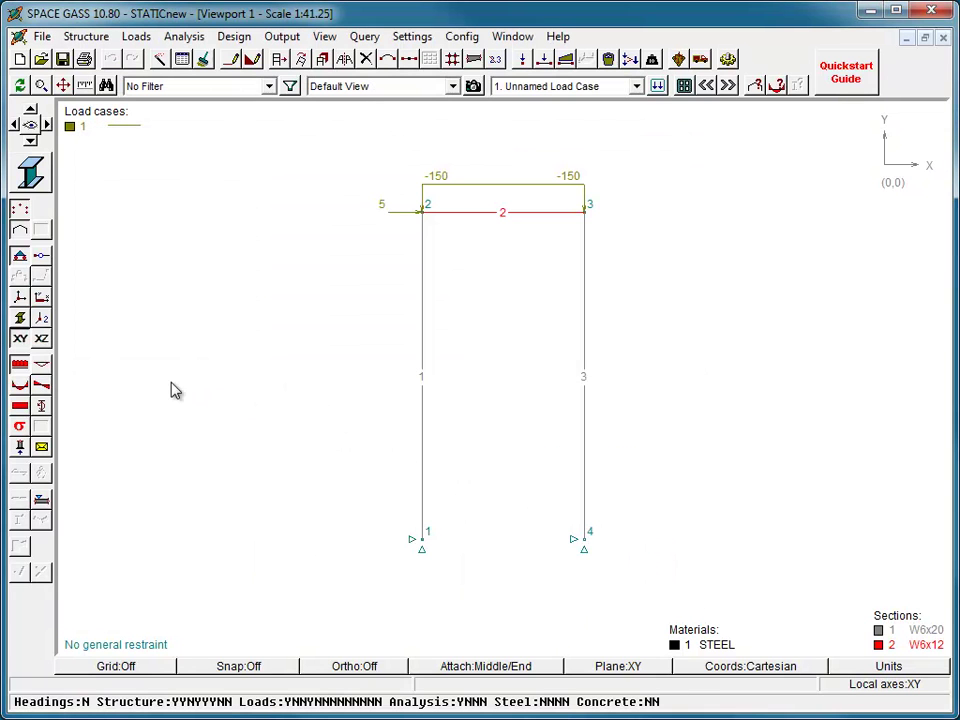
pyautogui.click(46, 364)
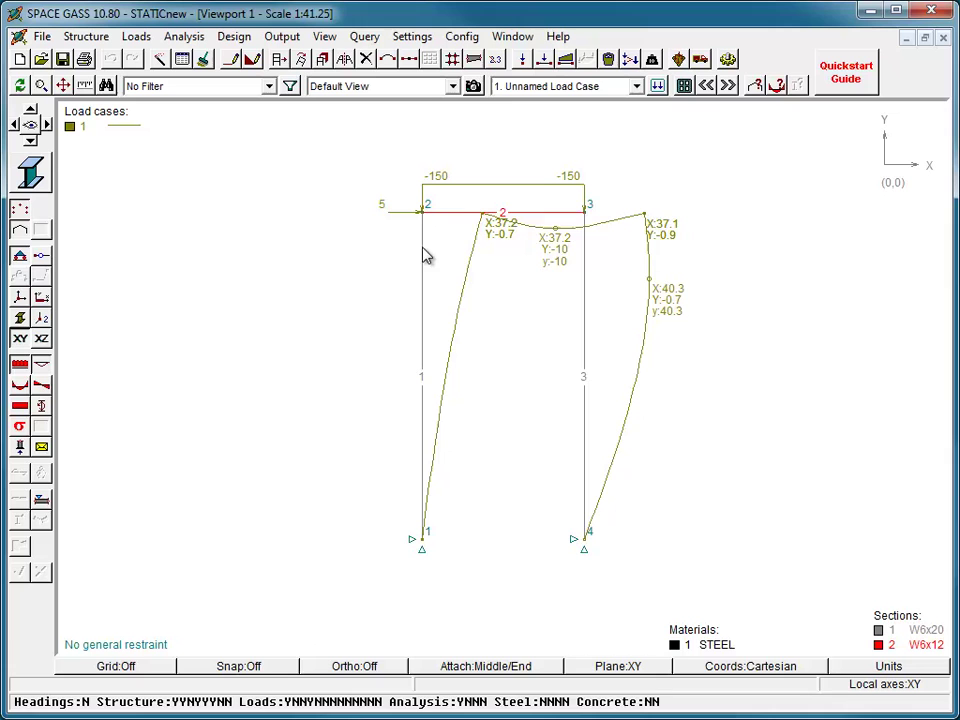
# - Enter -300 as both start and finish Y force in member 2's load case 1 distributed force table
pyautogui.rightClick(464, 214)
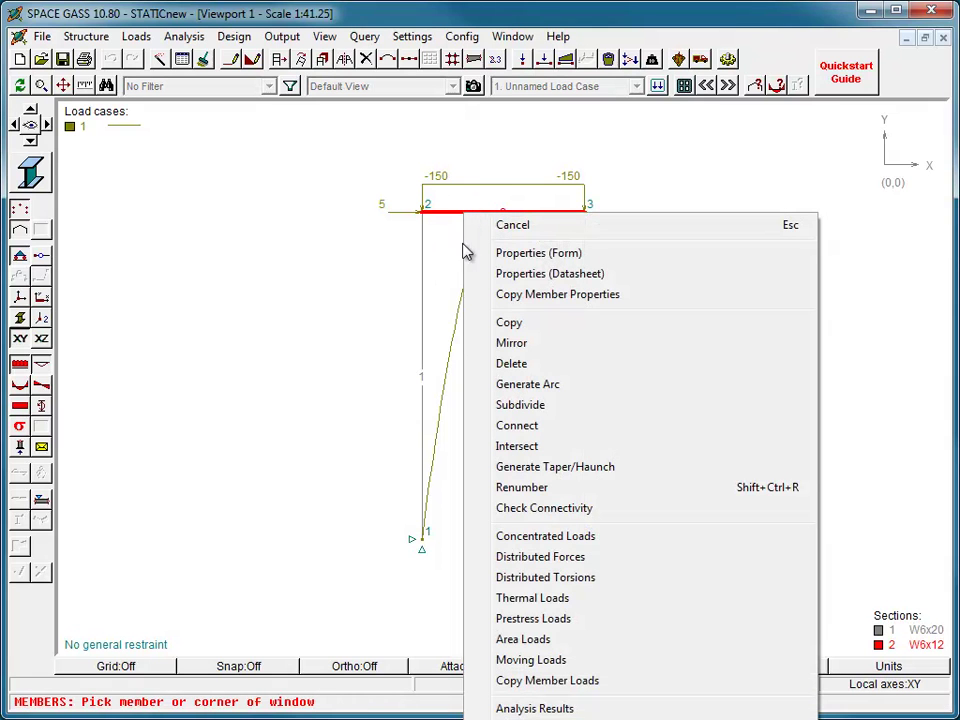
pyautogui.click(527, 557)
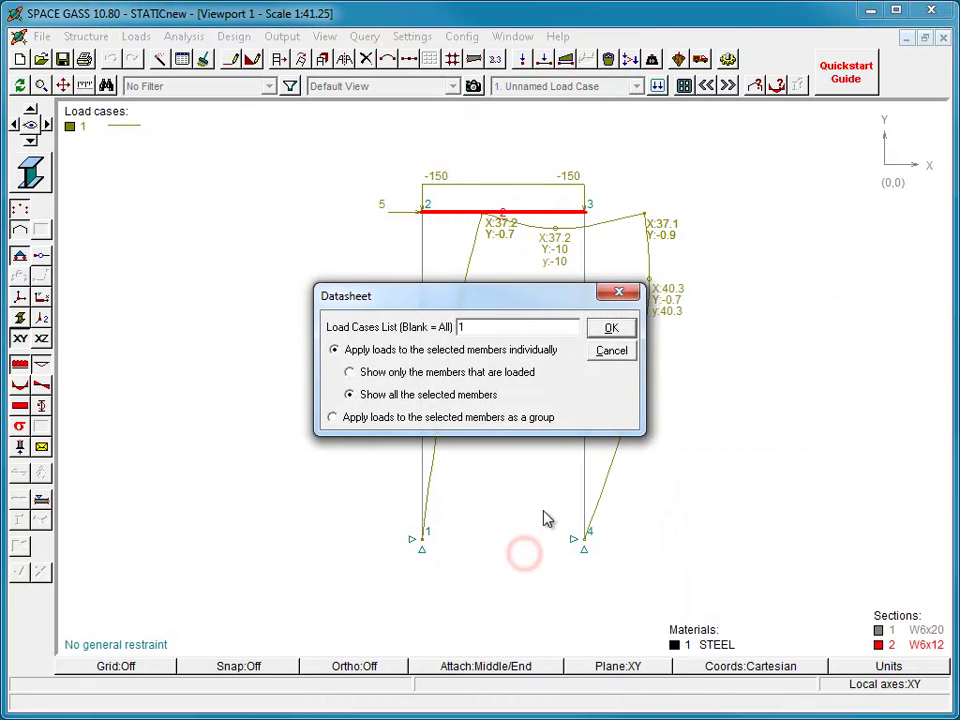
pyautogui.click(601, 329)
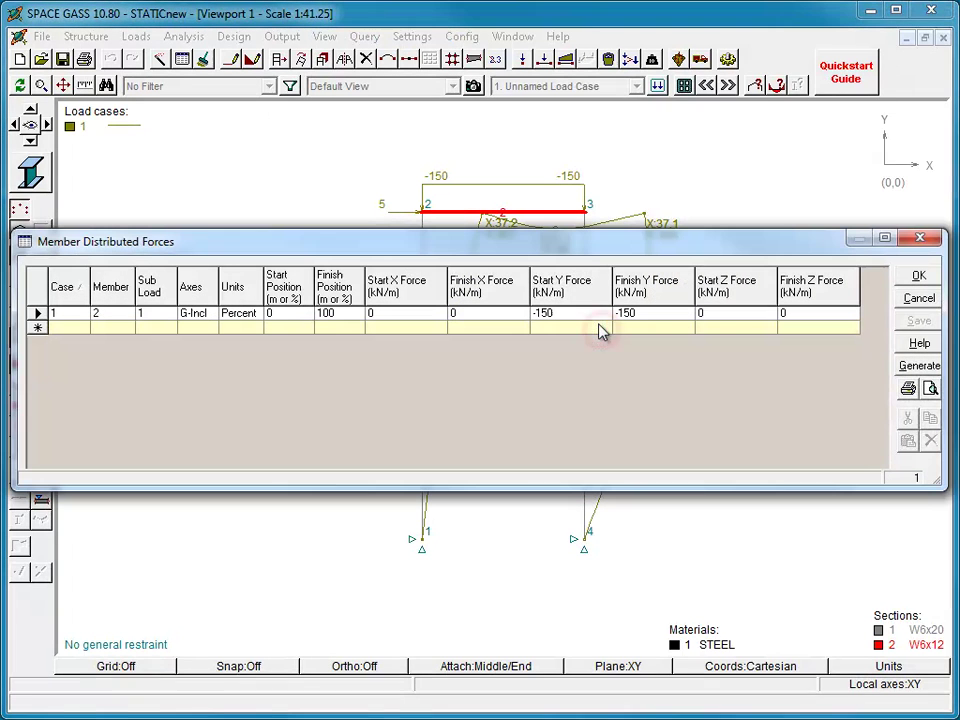
pyautogui.click(573, 314)
pyautogui.write('-300')
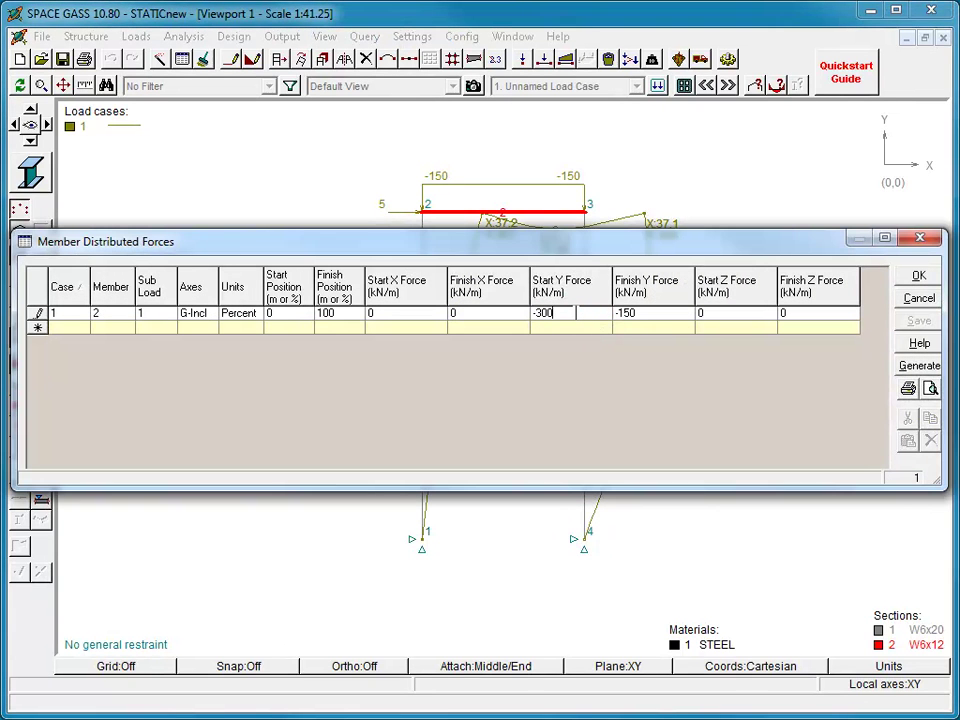
pyautogui.press('Tab')
pyautogui.write('-300')
# - Apply the -300 kN/m beam load and run a non-linear static analysis with current settings
pyautogui.click(905, 278)
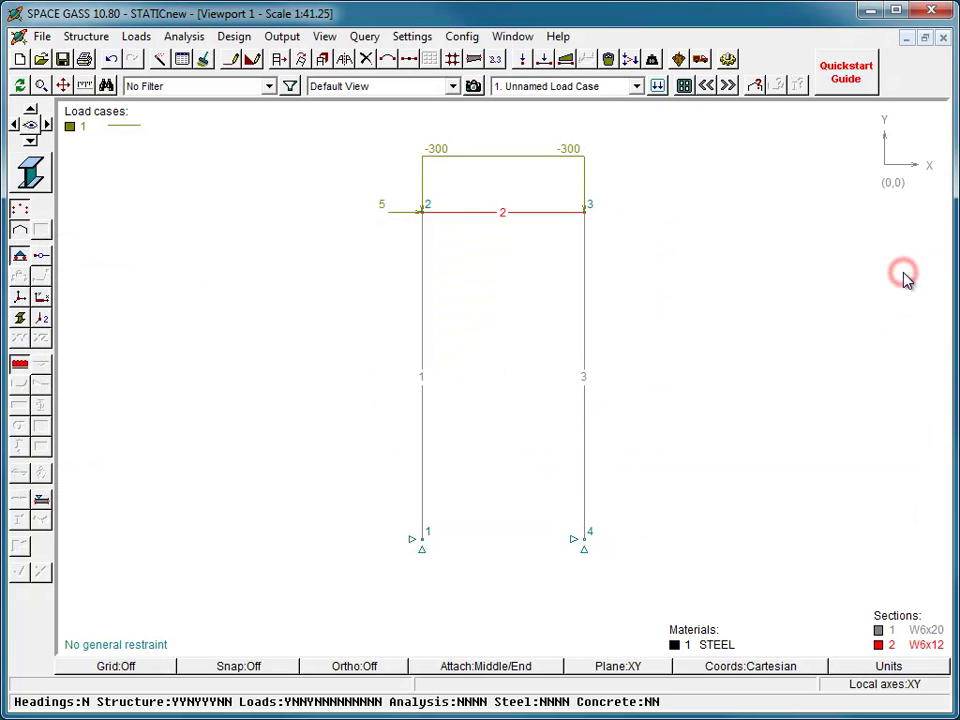
pyautogui.click(188, 37)
pyautogui.click(198, 79)
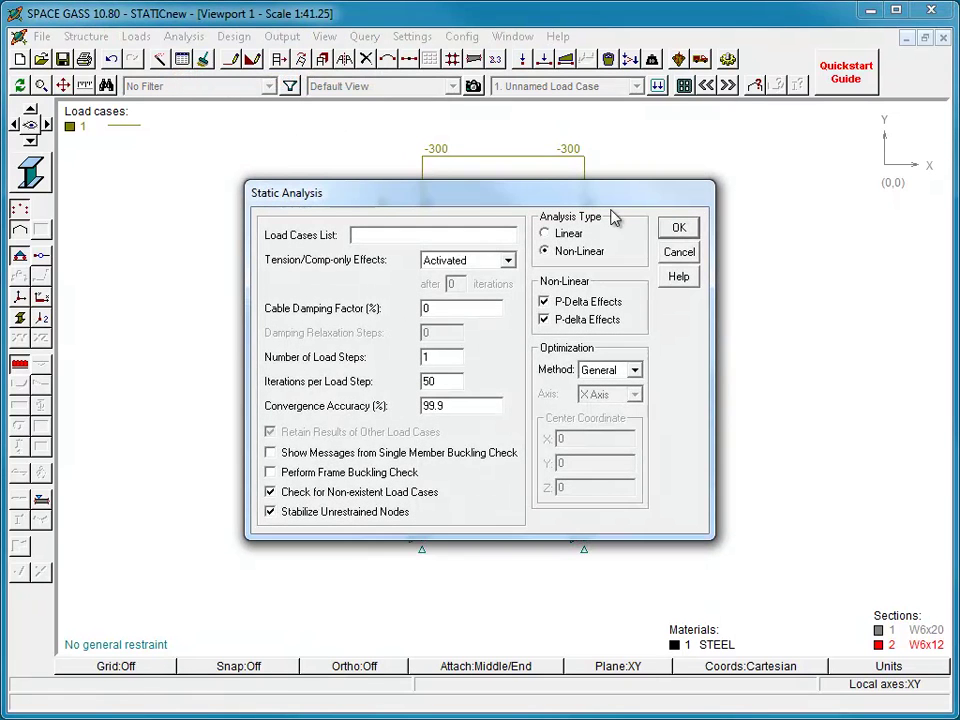
pyautogui.click(676, 229)
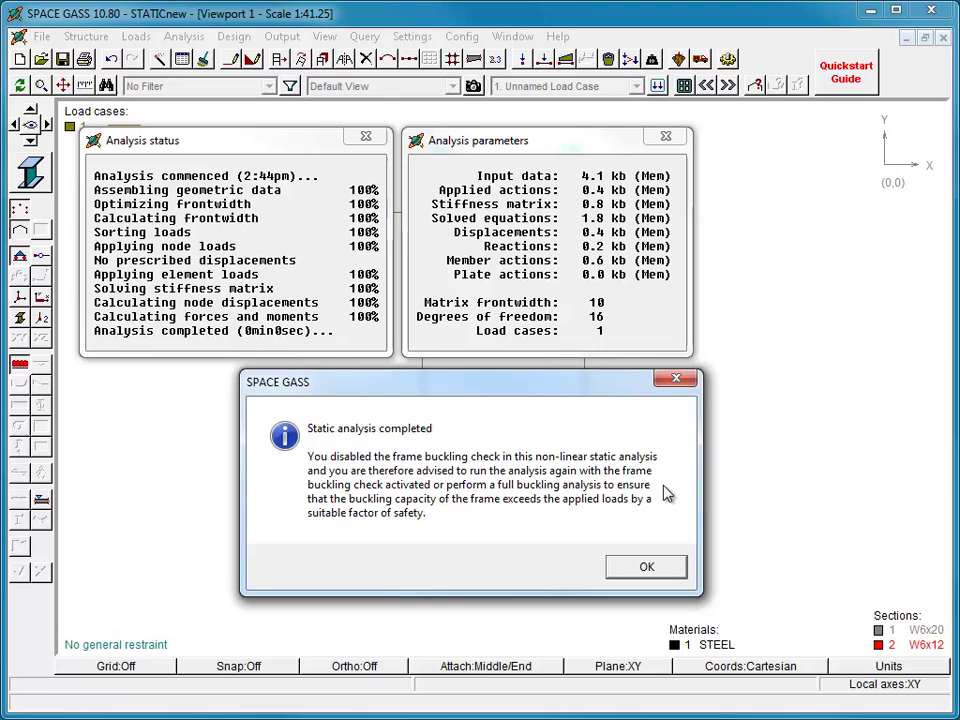
pyautogui.click(652, 568)
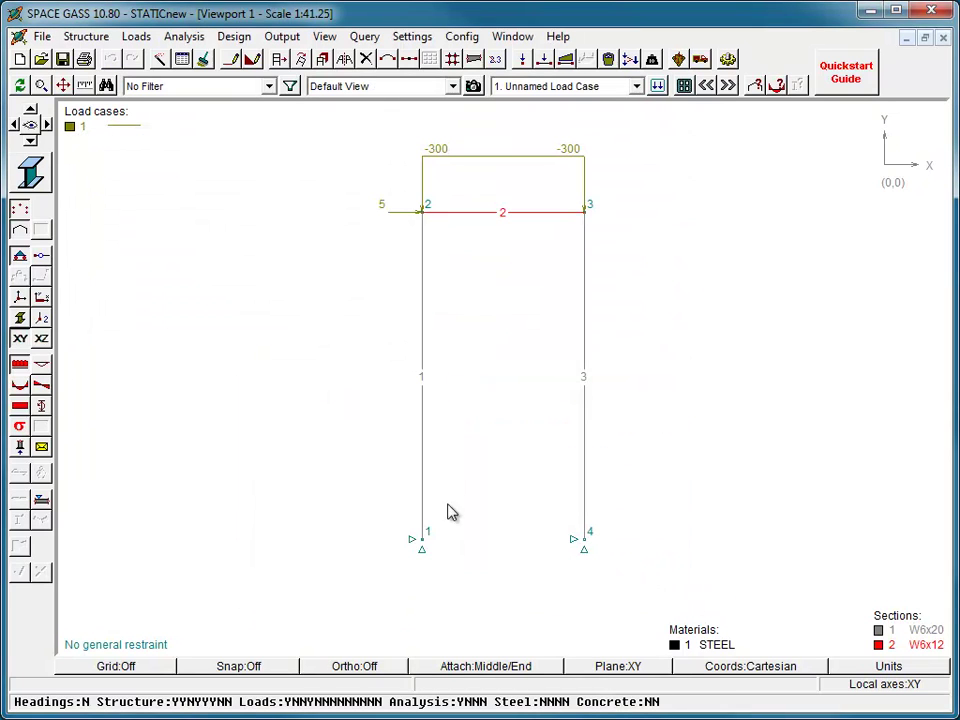
# - Display the non-linear deflected shape: X:99.3, Y:-1.4 at node 3 and Y:-20.5 at midspan
pyautogui.click(42, 367)
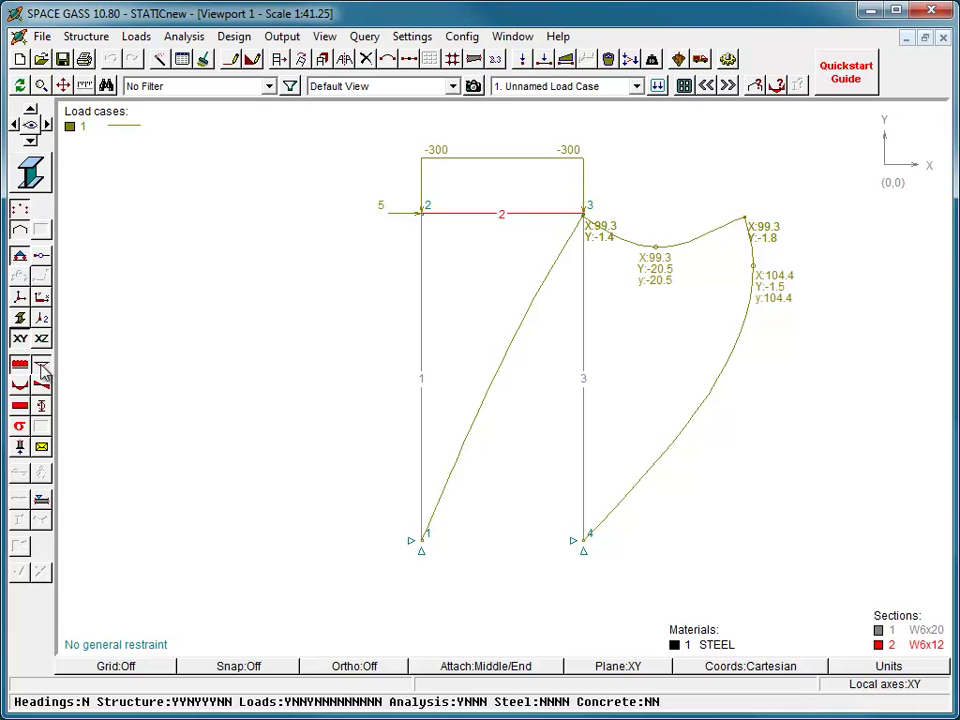
# - Set member 2's start and finish Y distributed force to -420 kN/m in load case 1
pyautogui.click(41, 368)
pyautogui.rightClick(489, 214)
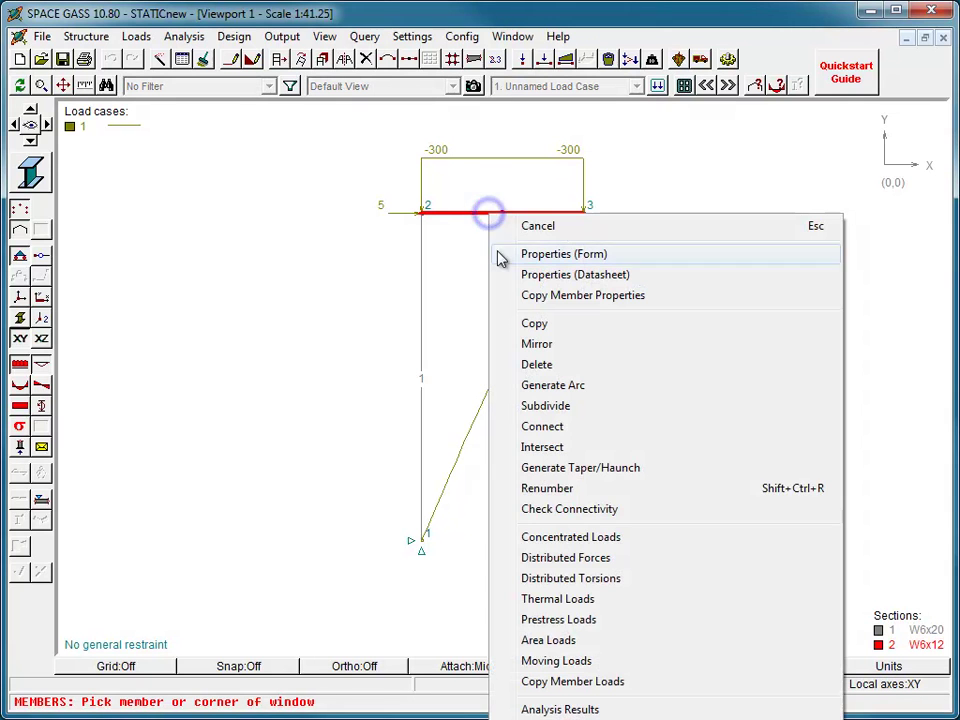
pyautogui.click(528, 558)
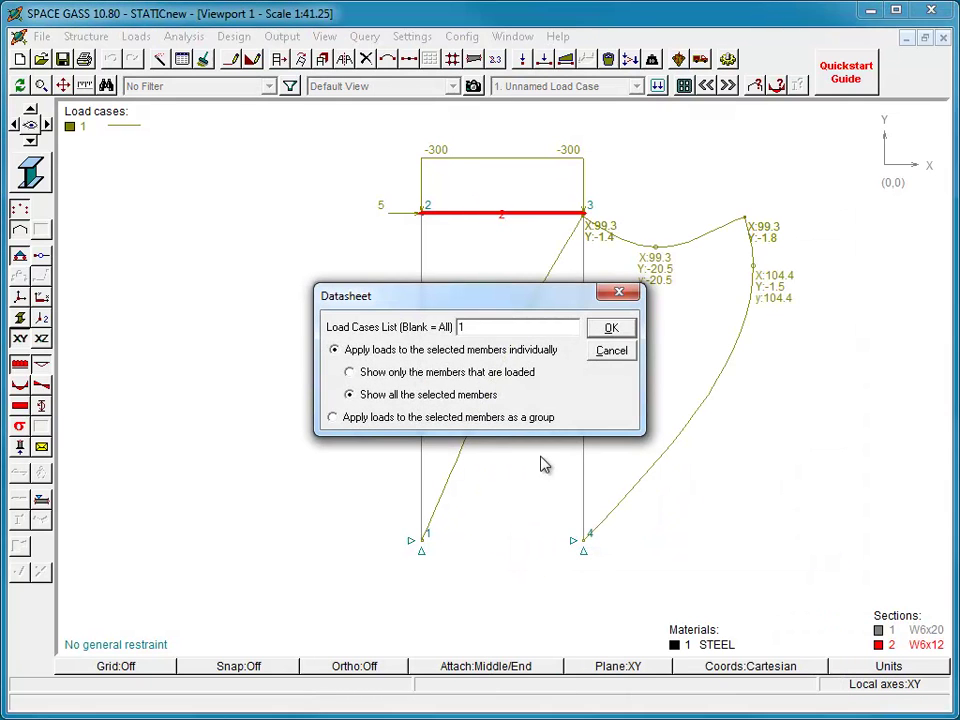
pyautogui.click(610, 328)
pyautogui.click(555, 313)
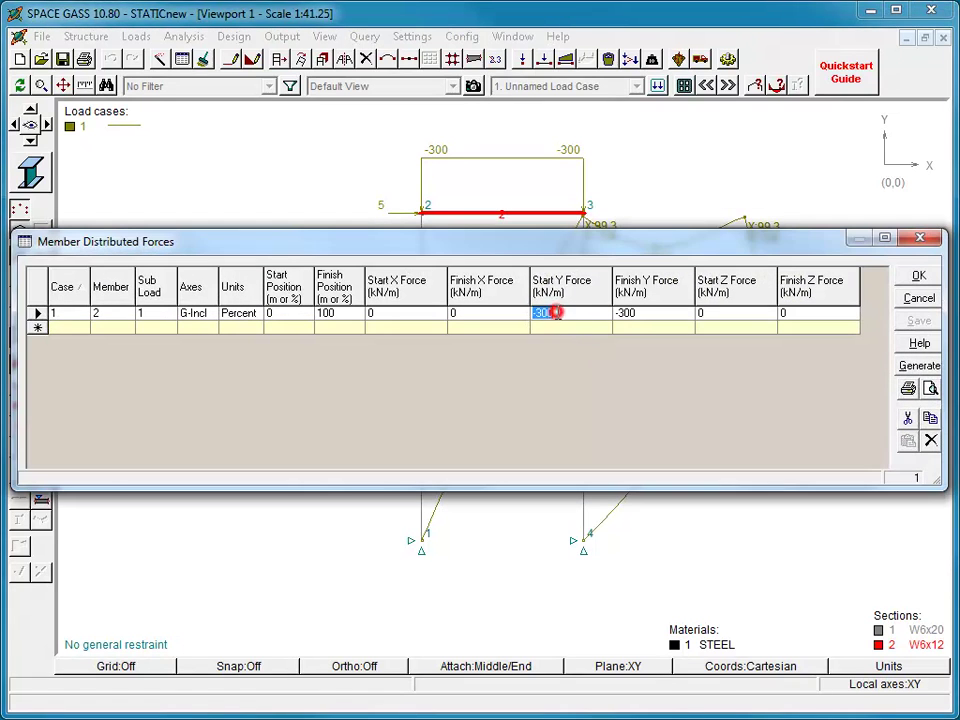
pyautogui.write('-420')
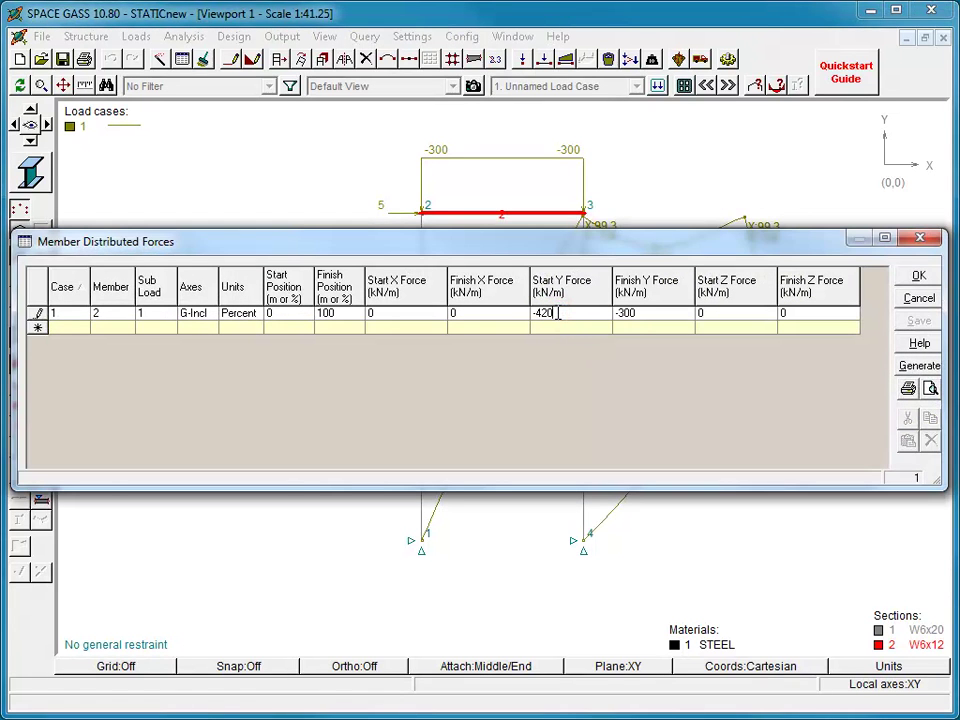
pyautogui.press('Tab')
pyautogui.write('-420')
pyautogui.click(918, 275)
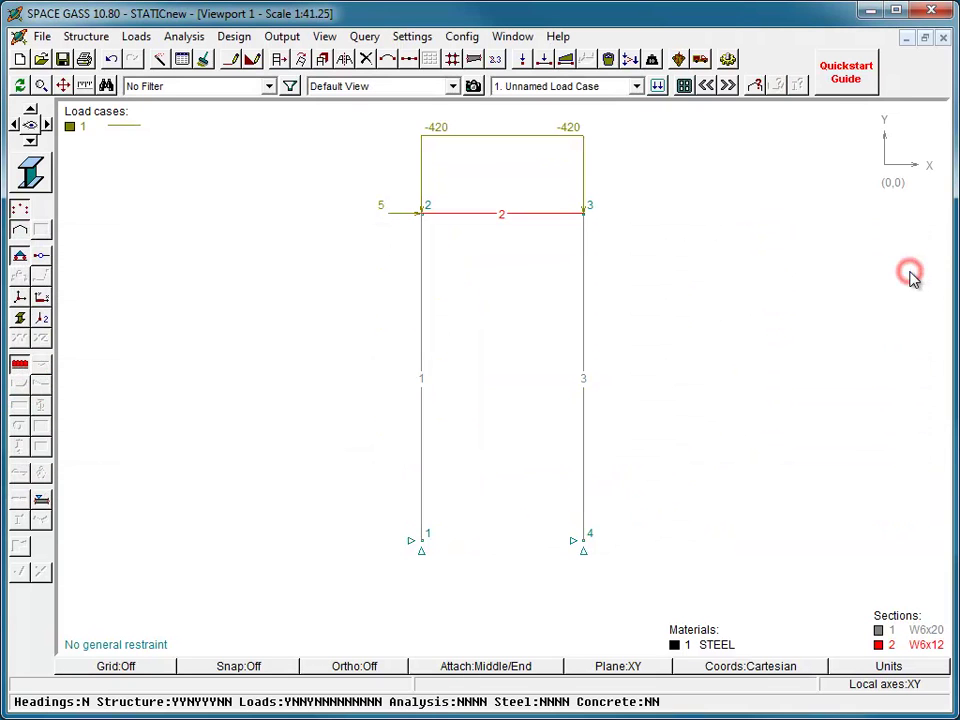
# - Run the non-linear static analysis under the -420 kN/m beam load
pyautogui.click(184, 36)
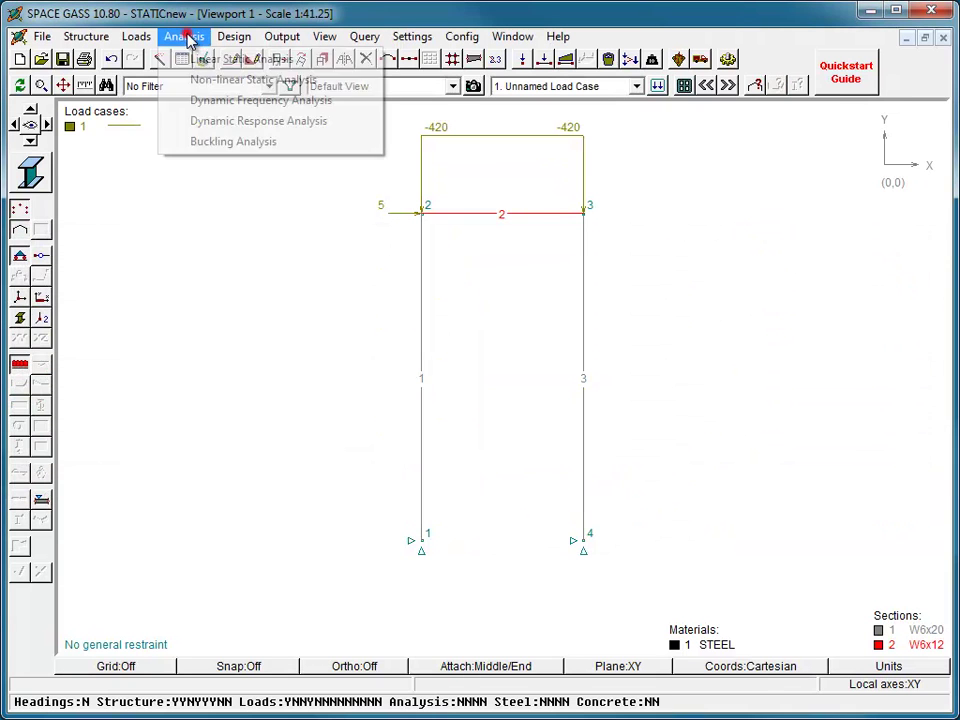
pyautogui.click(187, 82)
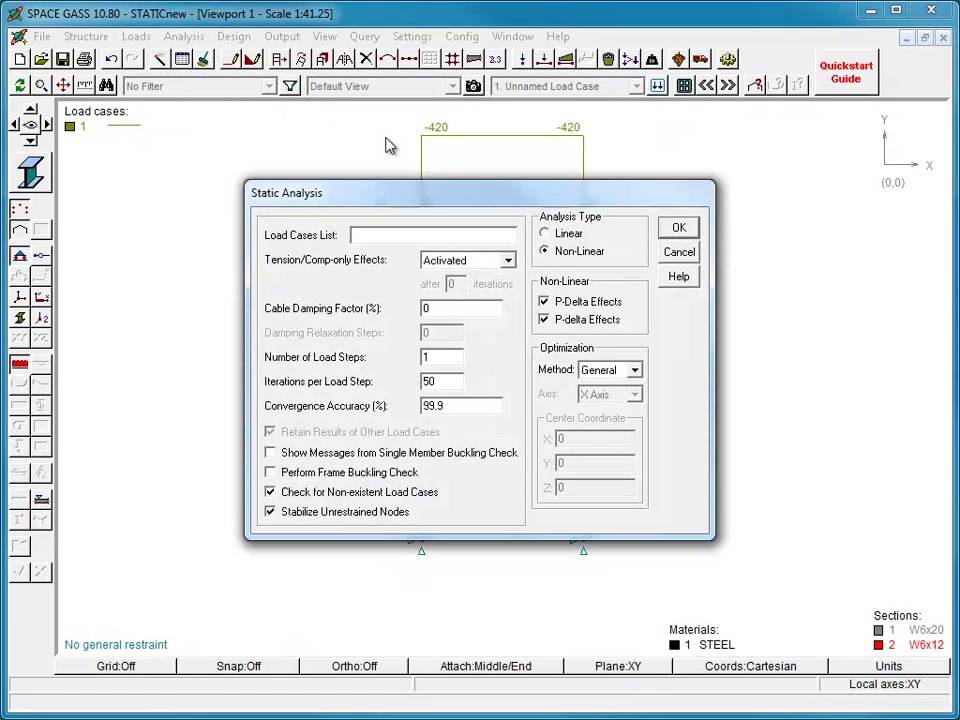
pyautogui.click(678, 227)
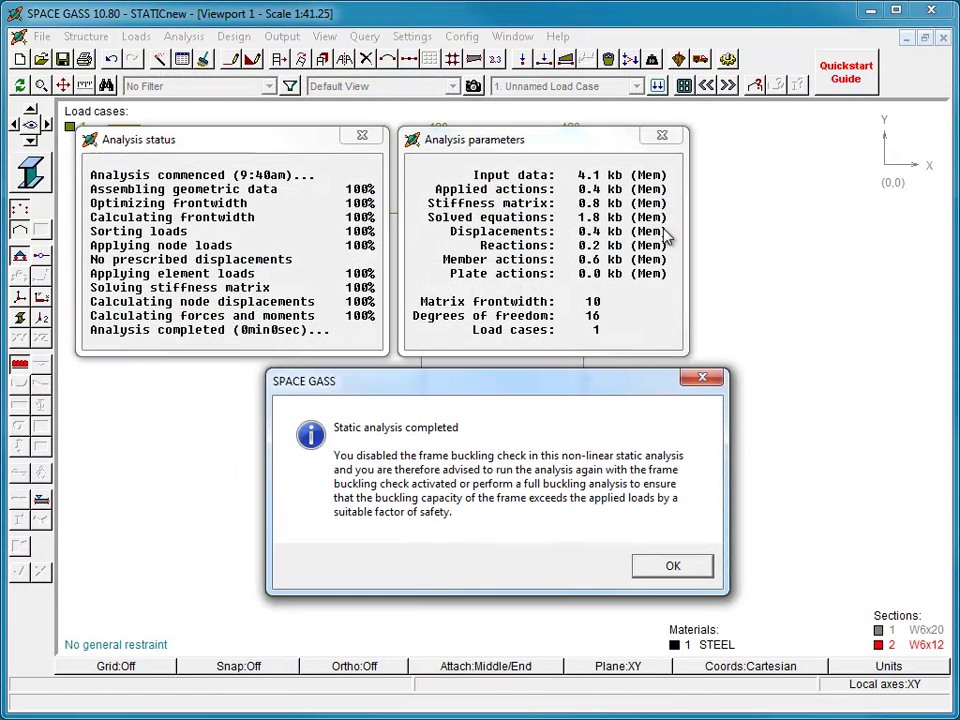
pyautogui.click(673, 564)
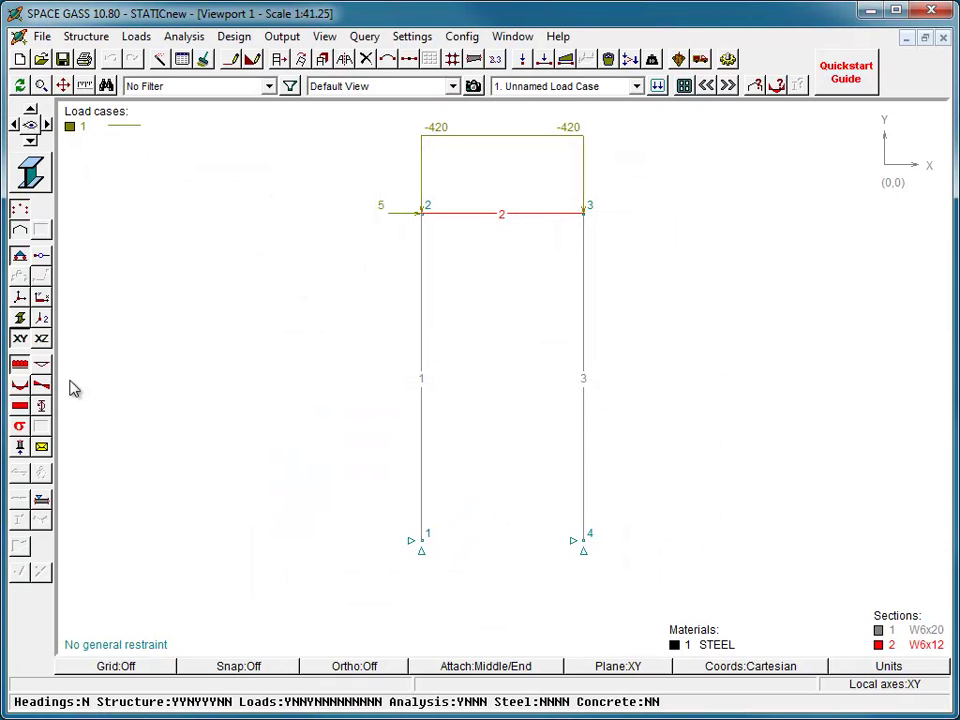
# - Display the -420 kN/m deflected shape, swaying to X:-282.2, Y:-1.6 at the top
pyautogui.click(41, 366)
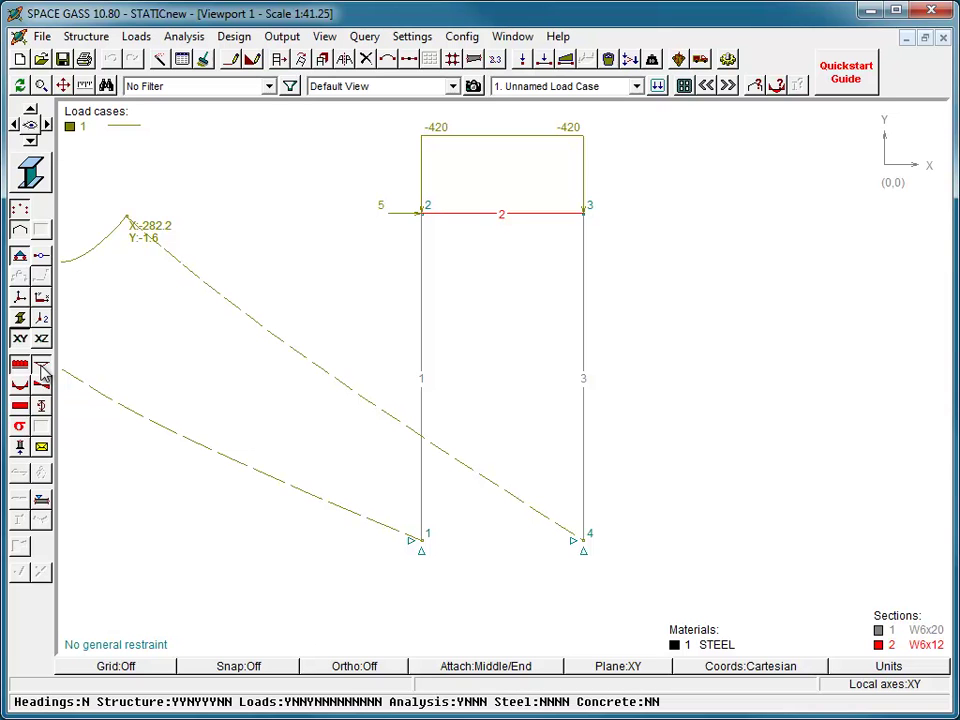
# - Rerun the non-linear static analysis with Perform Frame Buckling Check enabled
pyautogui.click(165, 38)
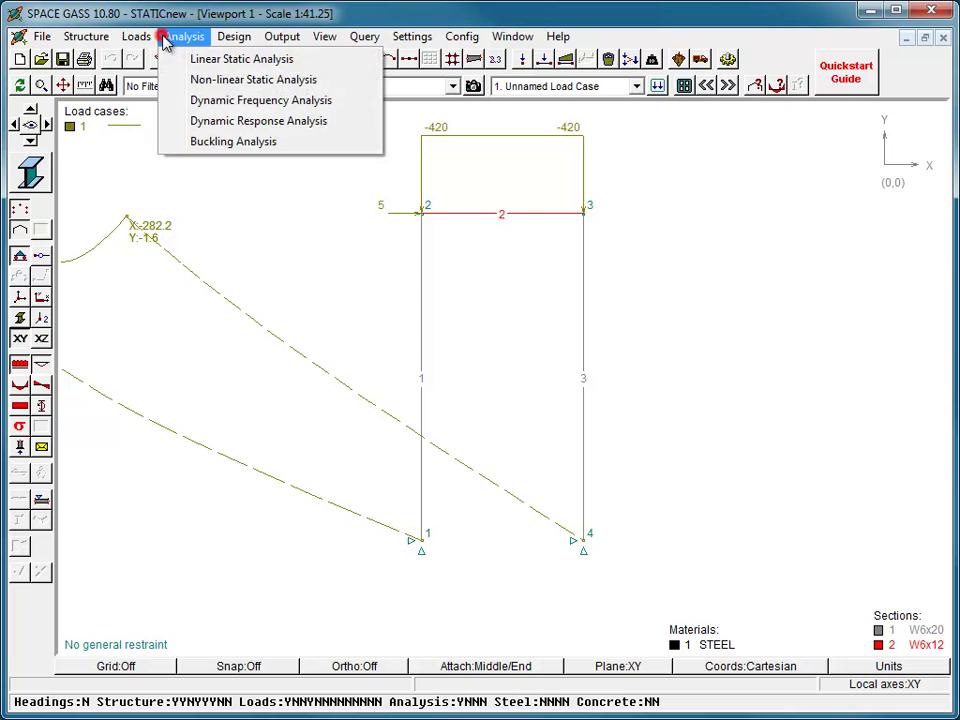
pyautogui.click(173, 80)
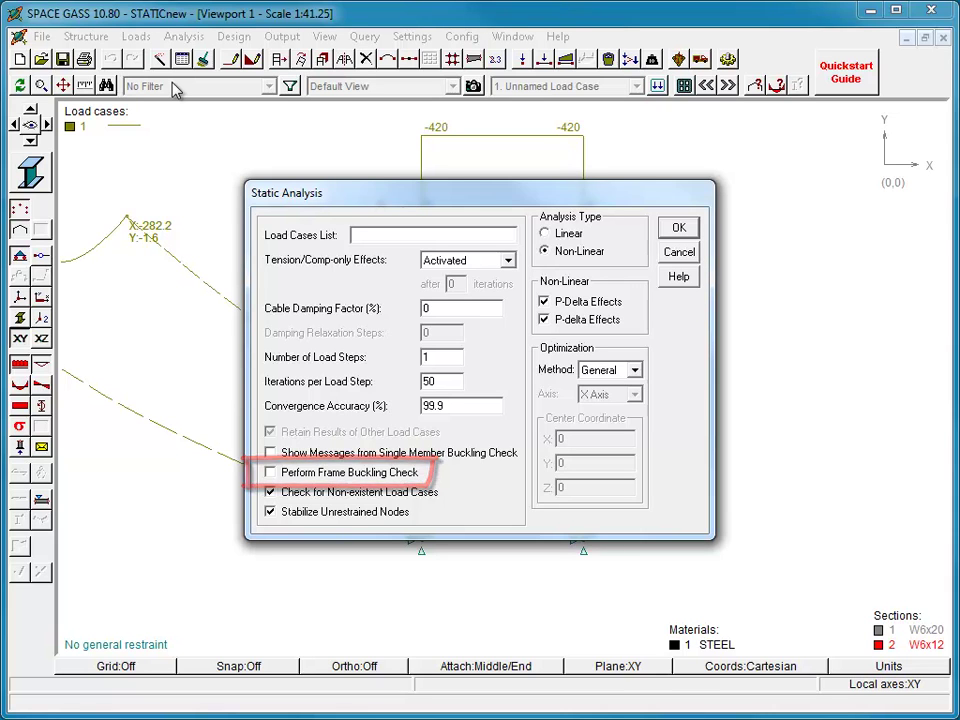
pyautogui.click(270, 472)
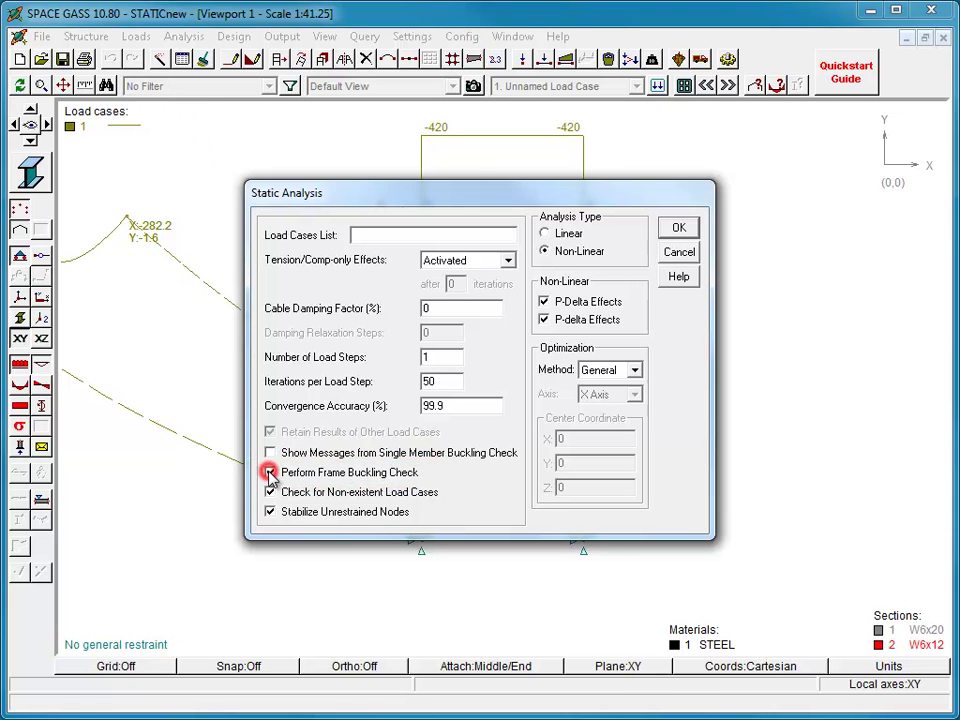
pyautogui.click(679, 227)
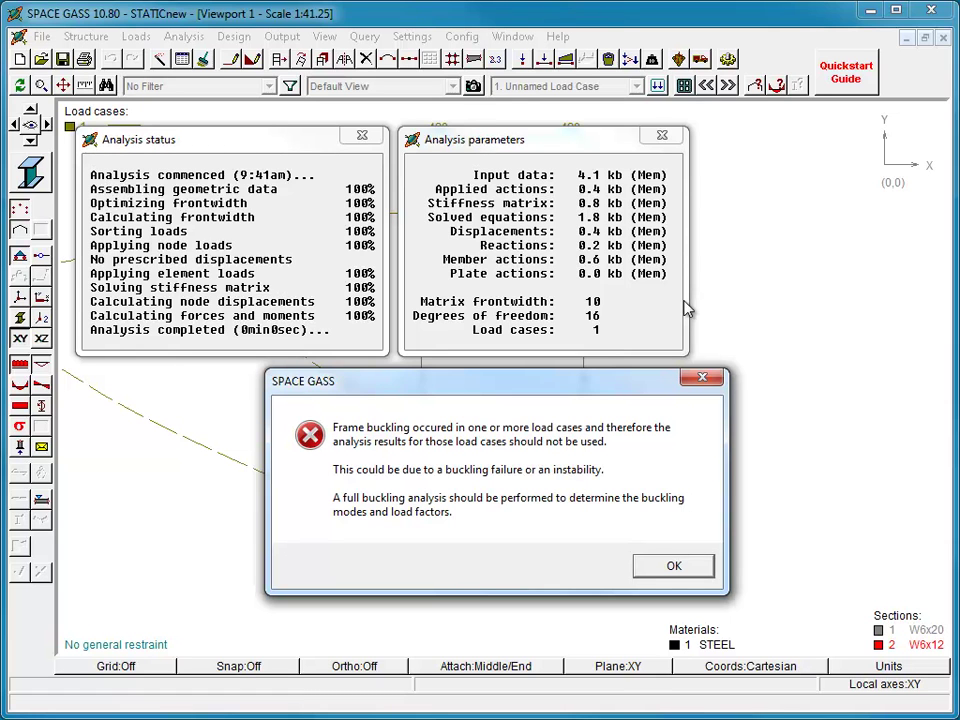
# - Dismiss the buckling error and set member 2's load case 1 start and finish Y force to -370 kN/m
pyautogui.click(667, 567)
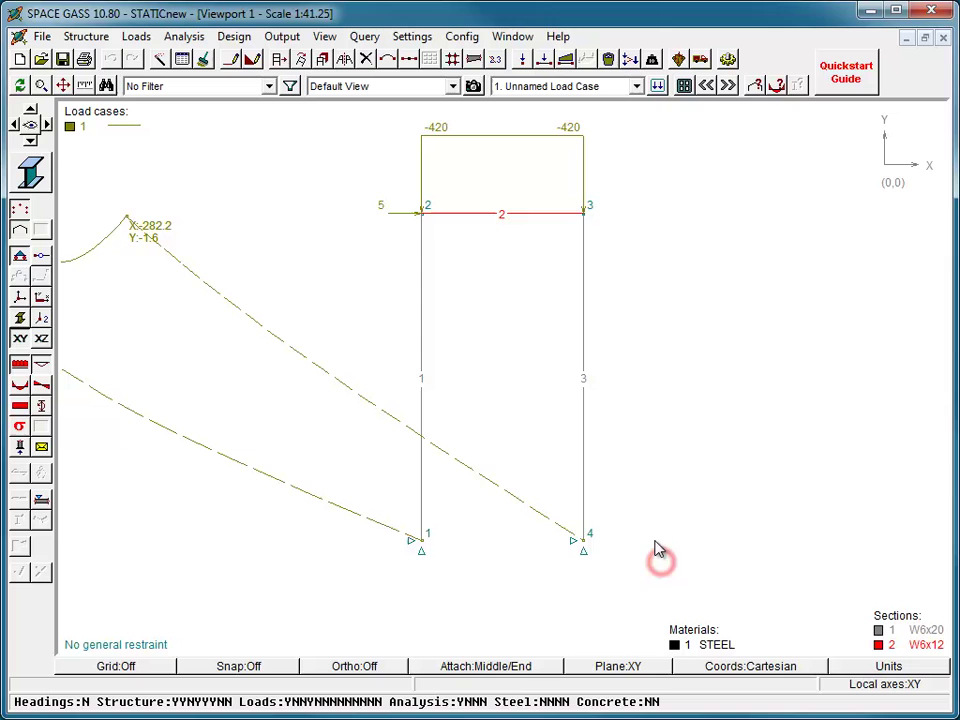
pyautogui.rightClick(503, 217)
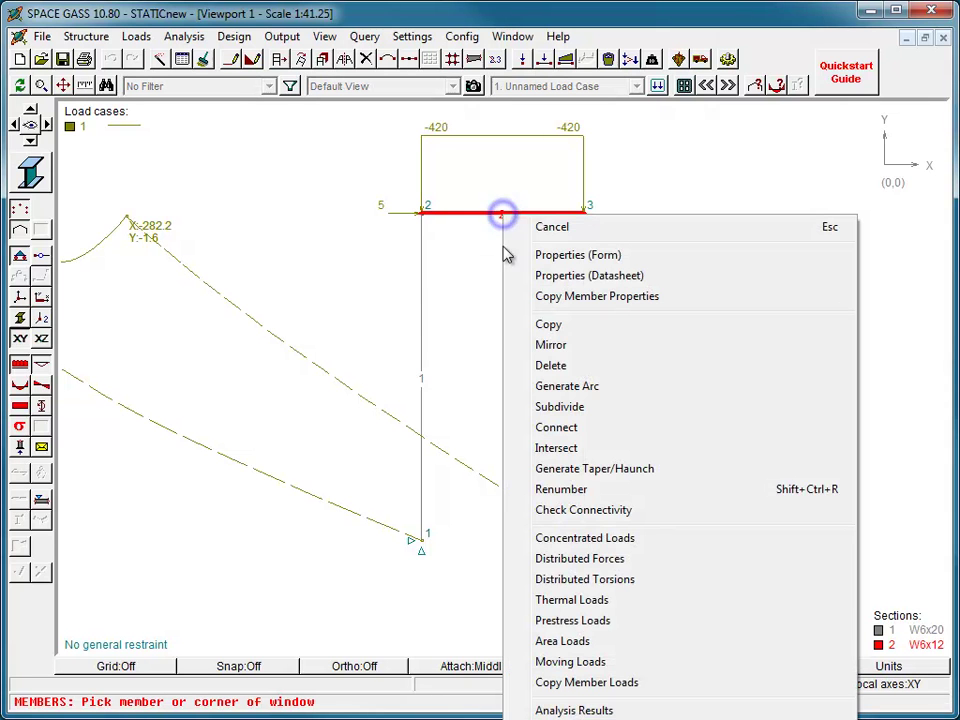
pyautogui.click(527, 559)
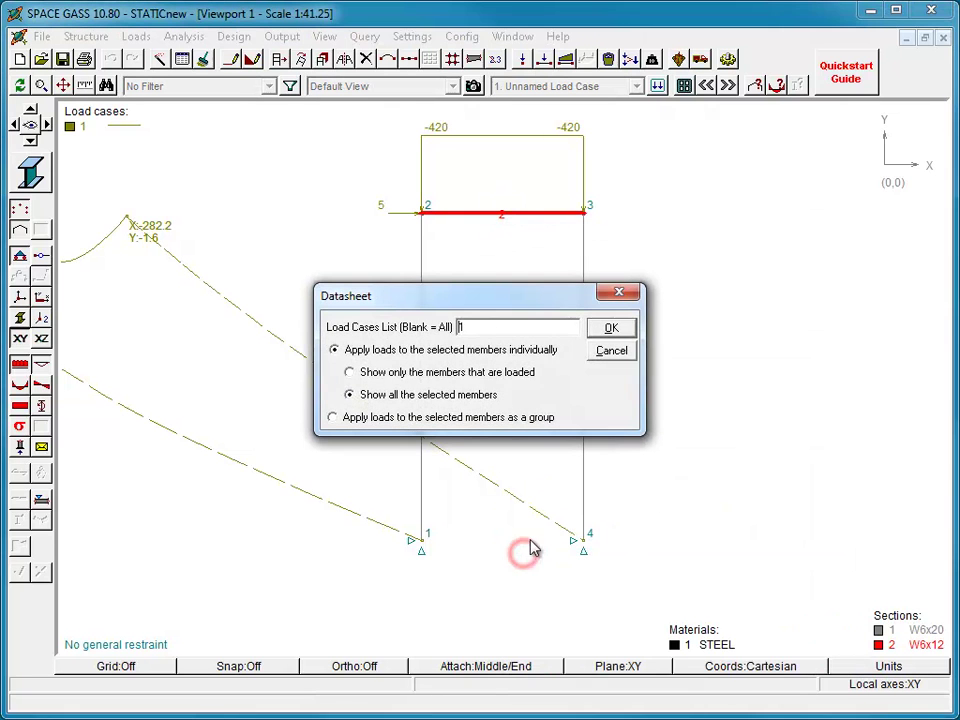
pyautogui.click(603, 330)
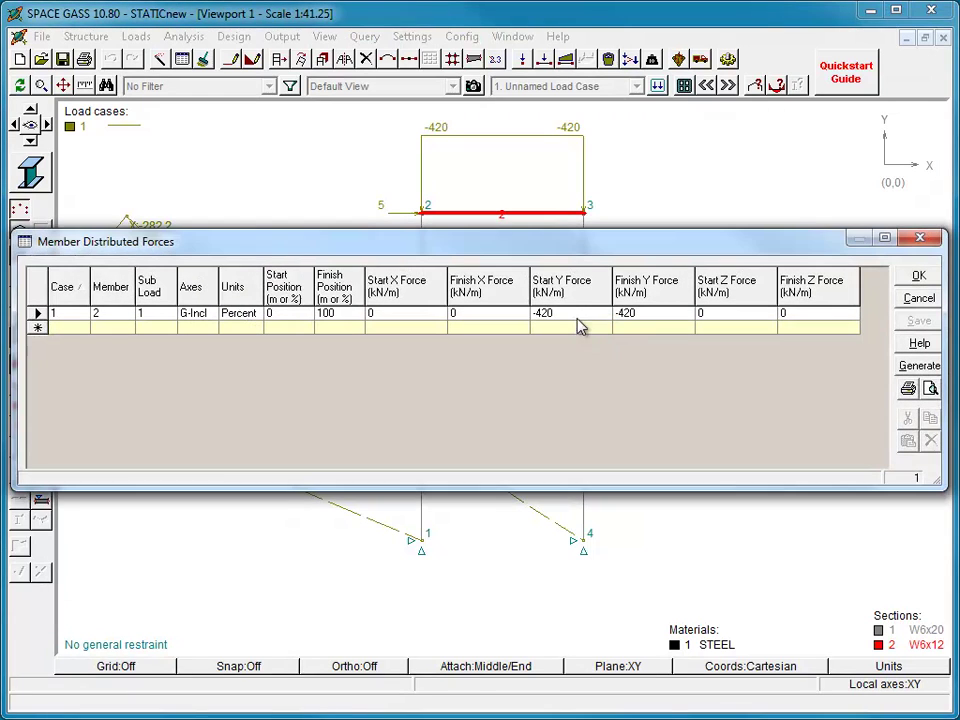
pyautogui.click(561, 313)
pyautogui.write('-370')
pyautogui.press('Tab')
pyautogui.write('-370')
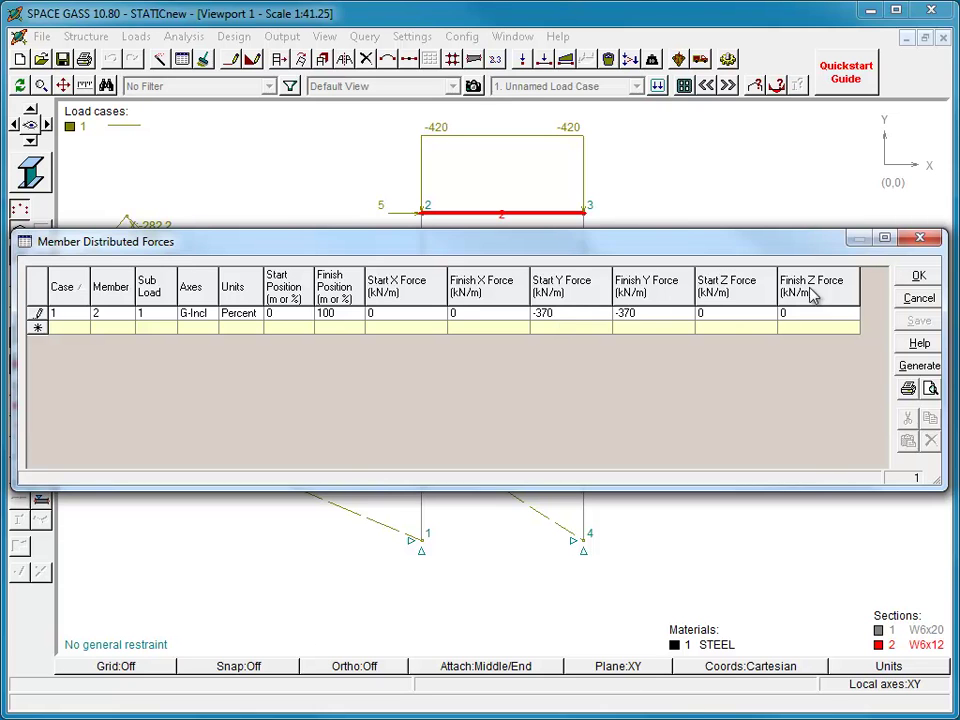
pyautogui.click(918, 276)
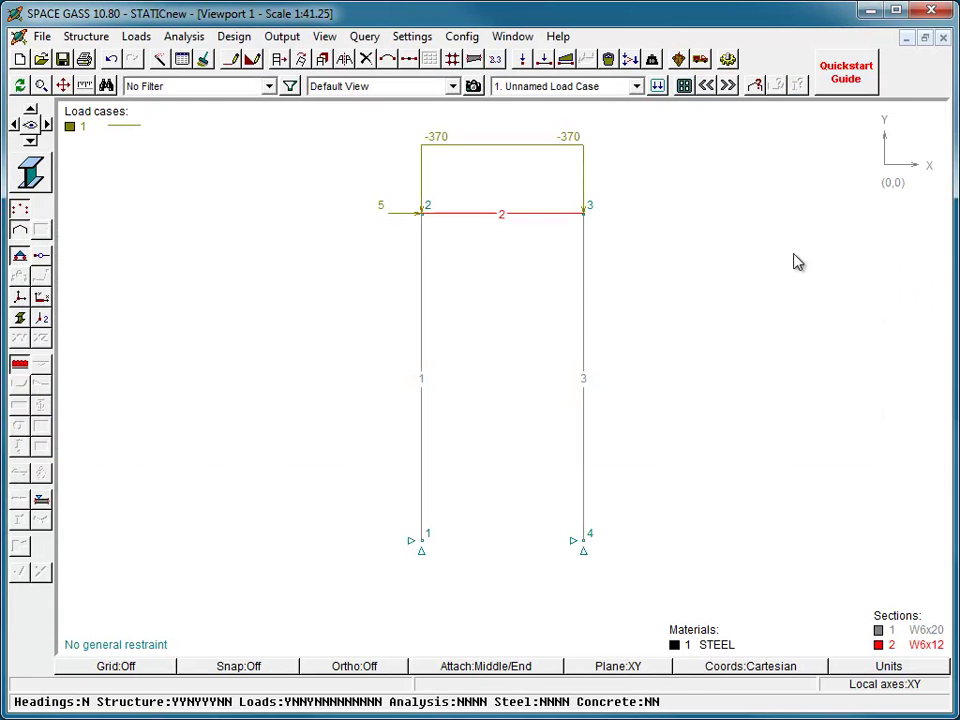
# - Rerun the non-linear static analysis with the frame buckling check on, and dismiss the passed message
pyautogui.click(180, 38)
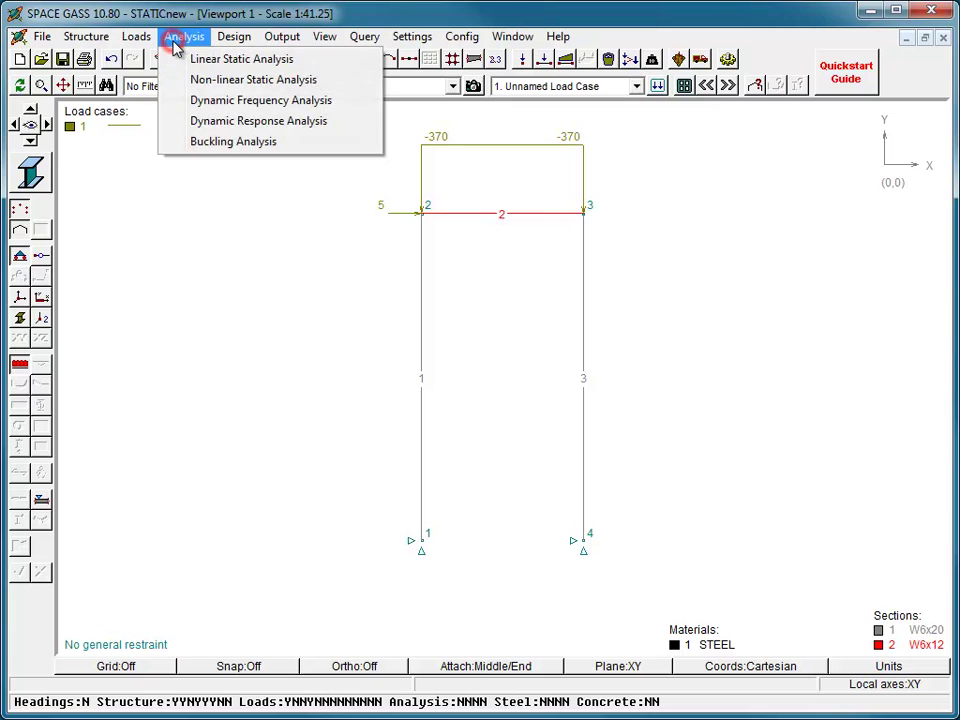
pyautogui.click(178, 78)
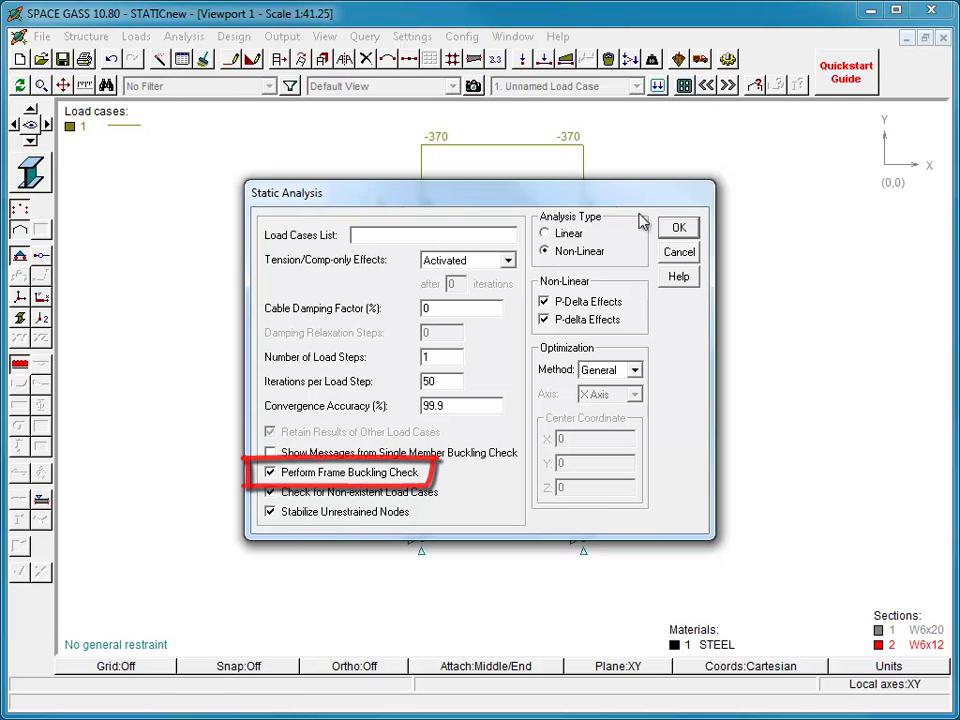
pyautogui.click(679, 228)
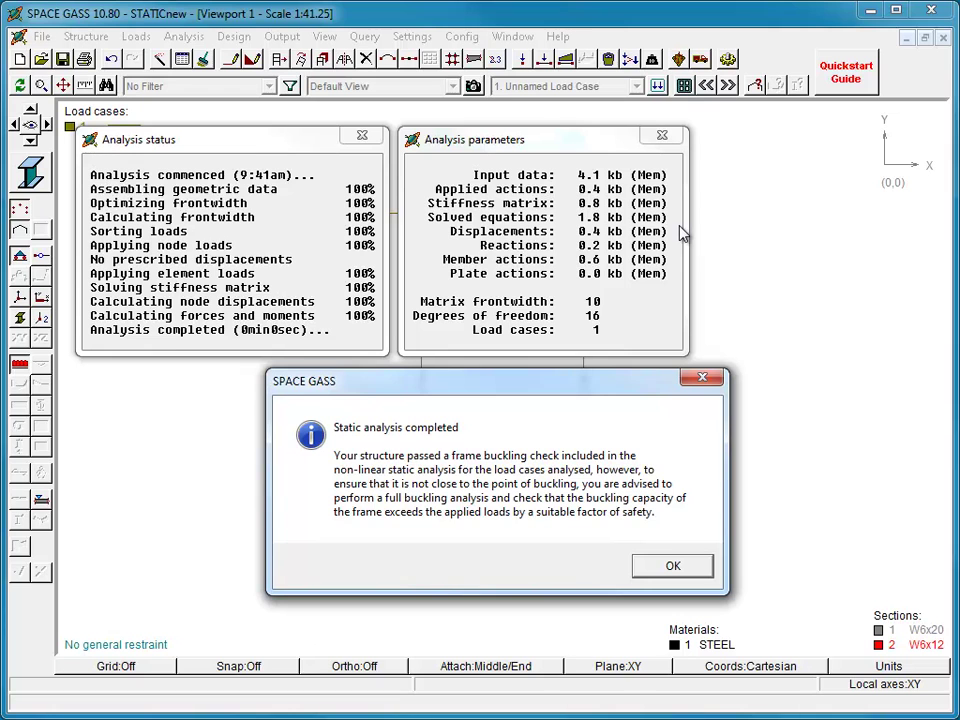
pyautogui.click(666, 566)
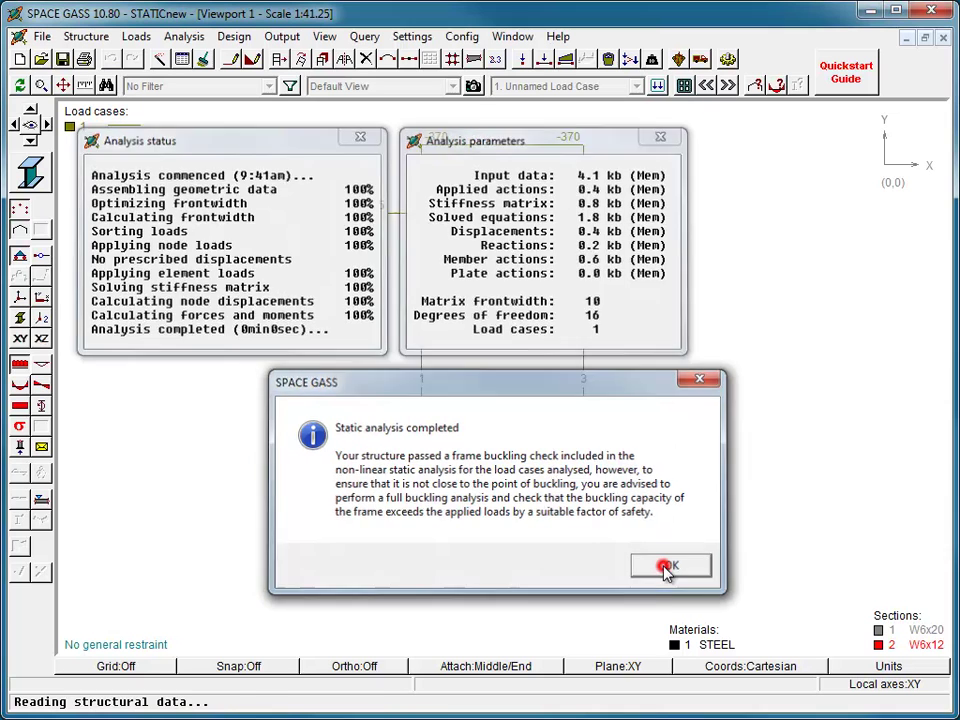
# - Display the frame's deflected shape under the -370 kN/m beam load
pyautogui.click(41, 366)
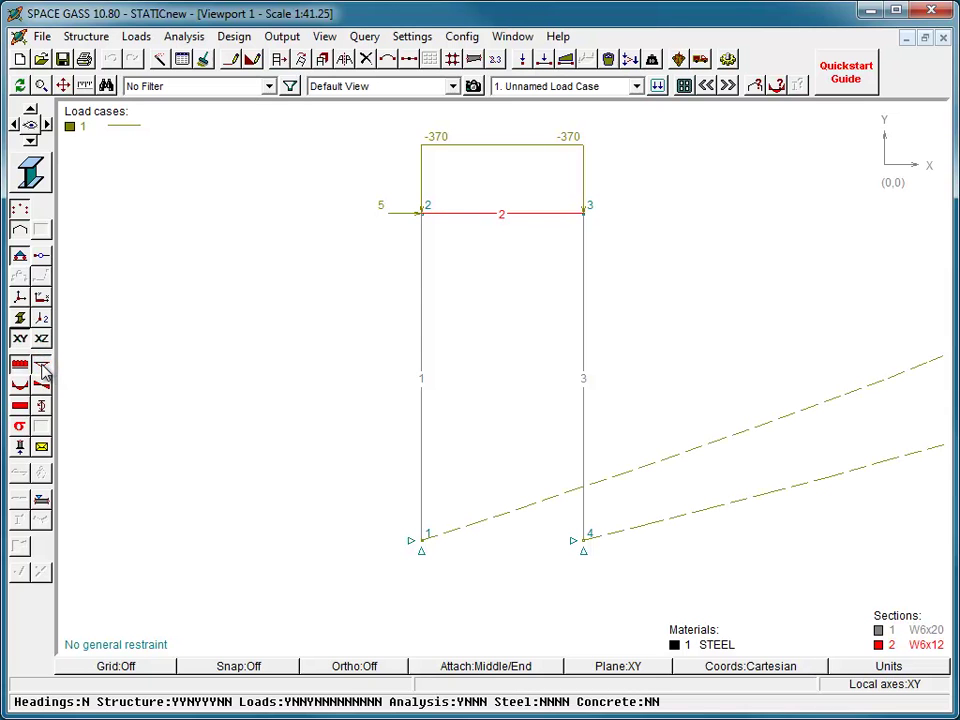